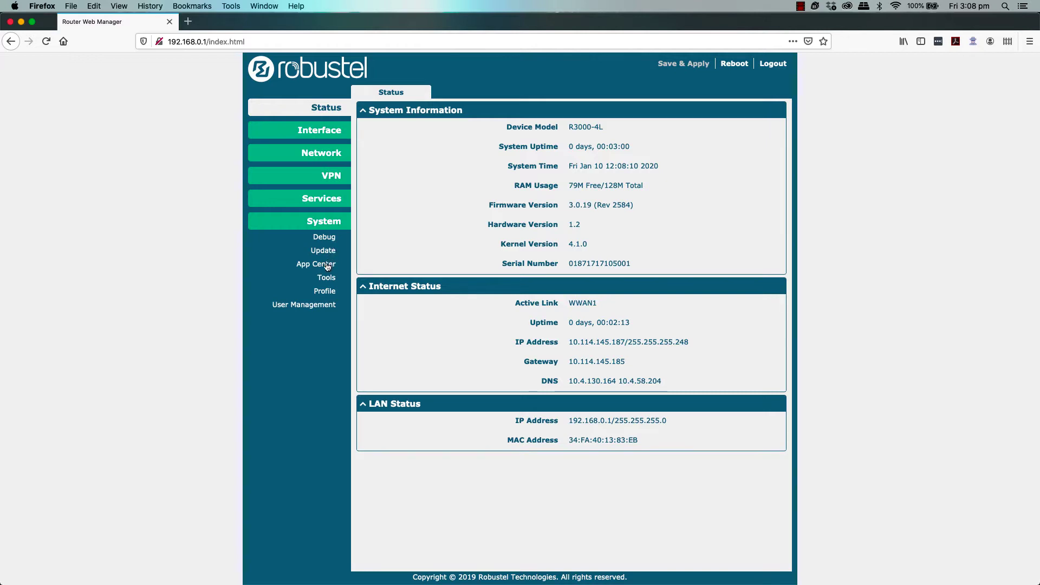
Install the app package r3000-rcms-3.0.1.rpk from the Desktop through the router's App Center and reboot the router
{"action": "left_click", "coordinate": [324, 265]}
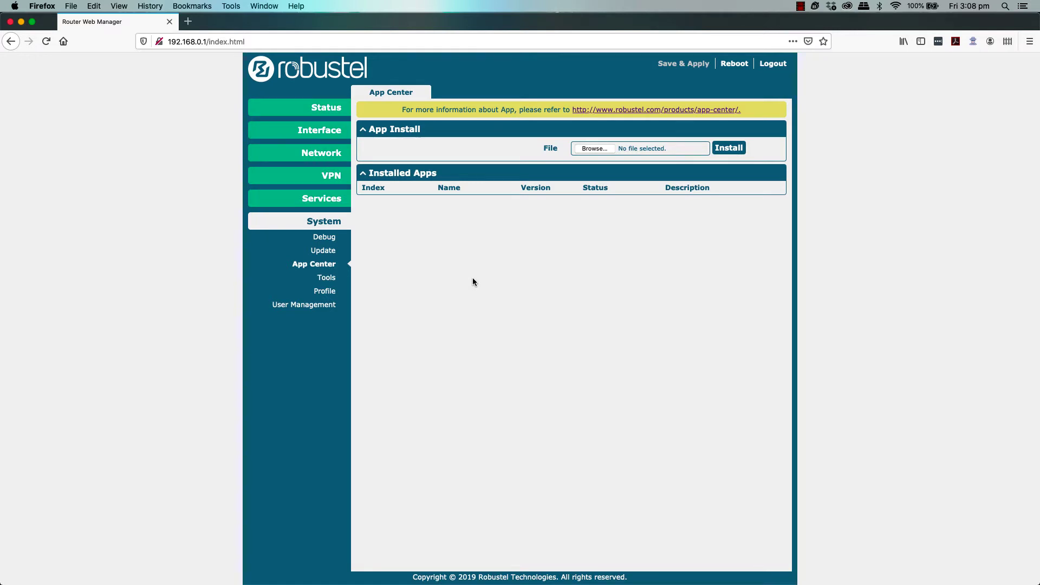
{"action": "left_click", "coordinate": [602, 150]}
{"action": "left_click", "coordinate": [398, 140]}
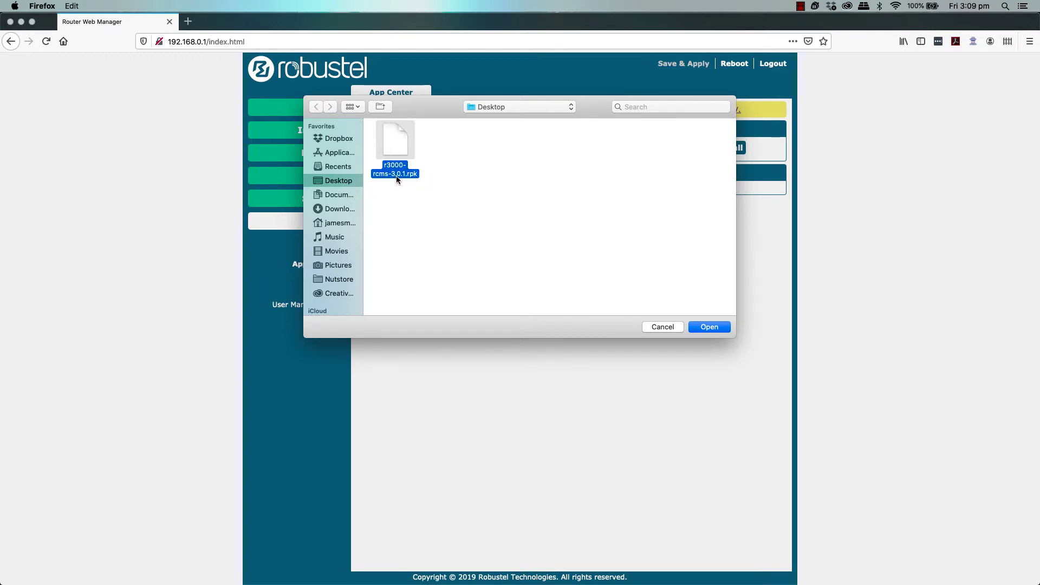
{"action": "left_click", "coordinate": [713, 328]}
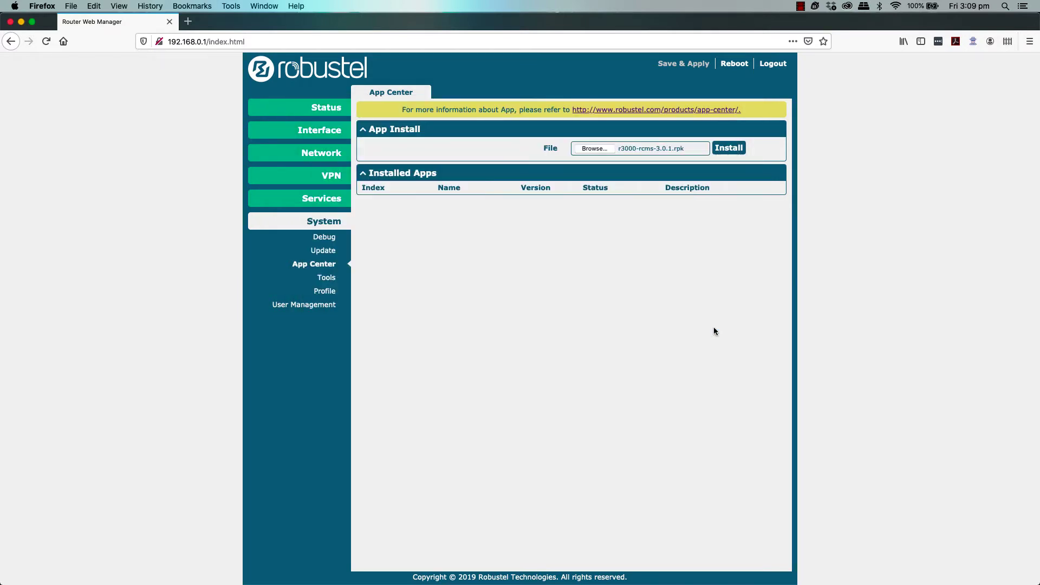
{"action": "left_click", "coordinate": [728, 150]}
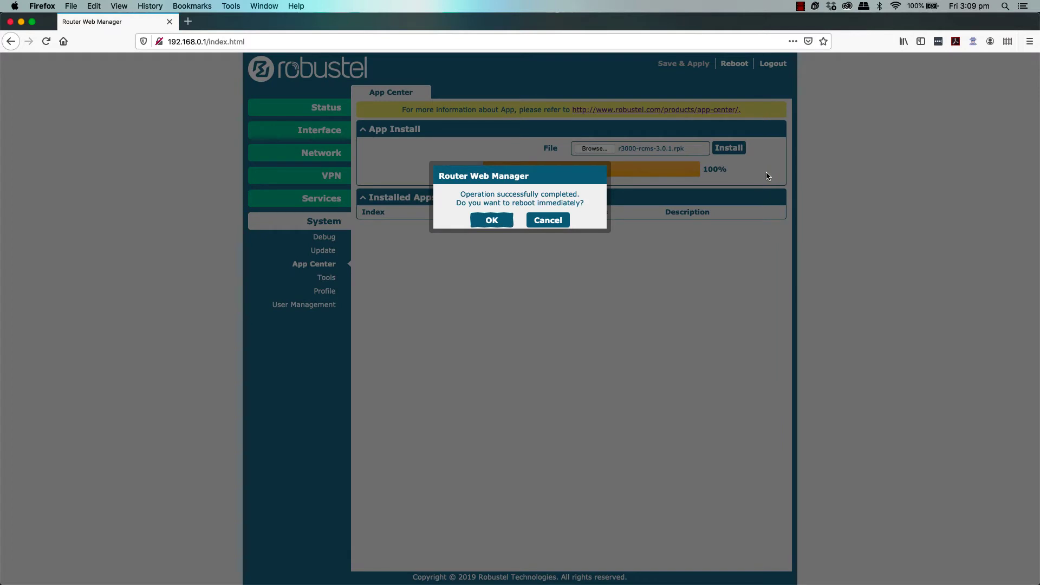
{"action": "left_click", "coordinate": [498, 222]}
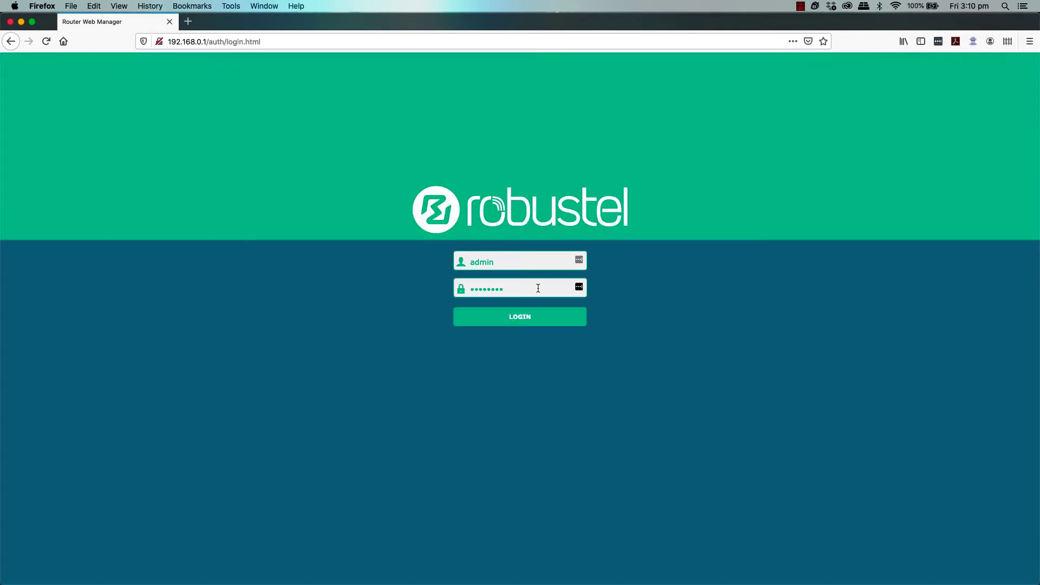
Log back in to the router as admin and check the installed apps in the App Center
{"action": "key", "text": "Return"}
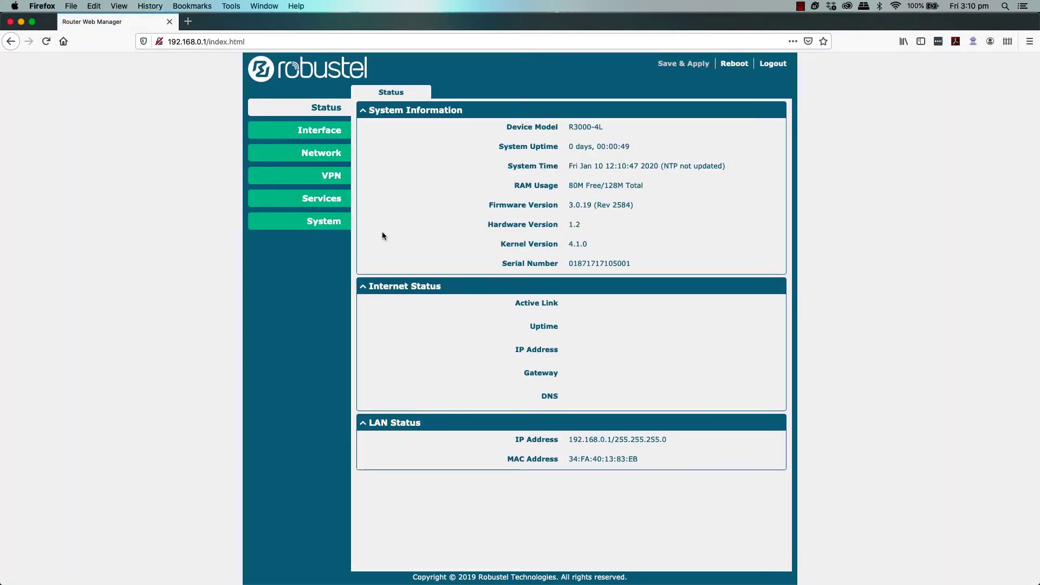
{"action": "left_click", "coordinate": [336, 231]}
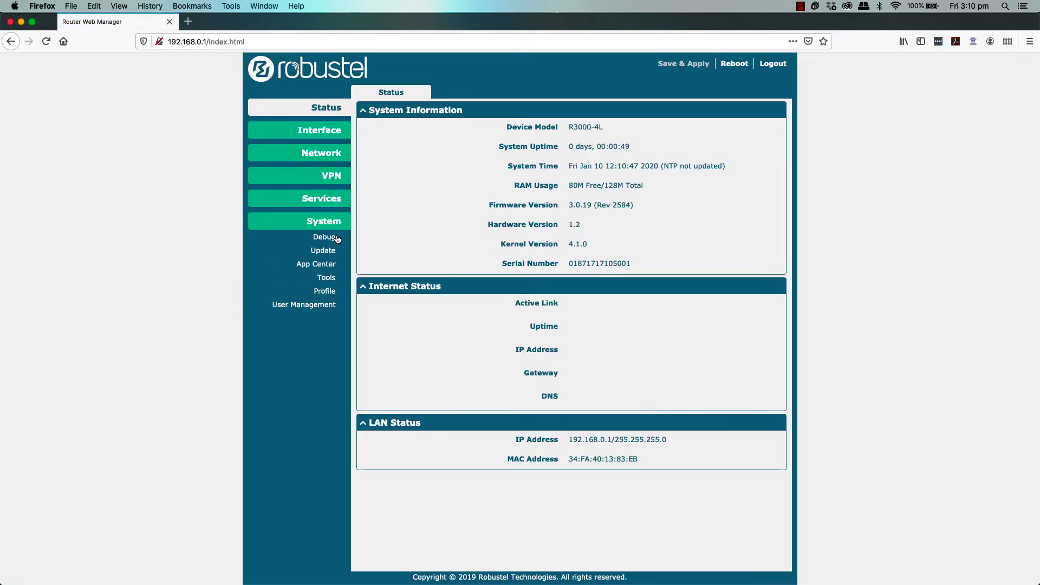
{"action": "left_click", "coordinate": [327, 266]}
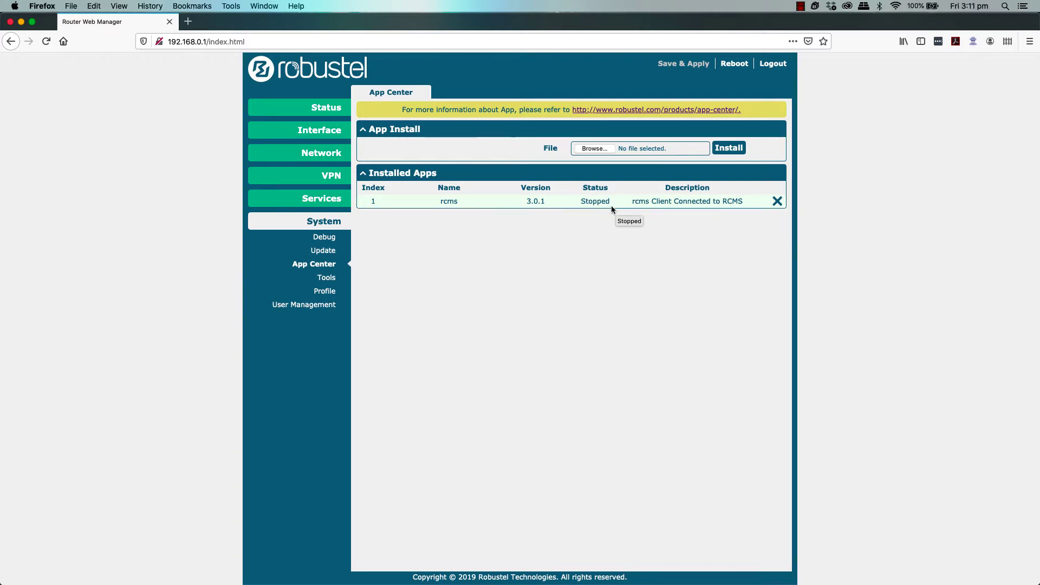
Enable the RCMS service with register URL rcms-cloud.robustel.net, submit the settings, and save and apply the configuration
{"action": "left_click", "coordinate": [337, 205]}
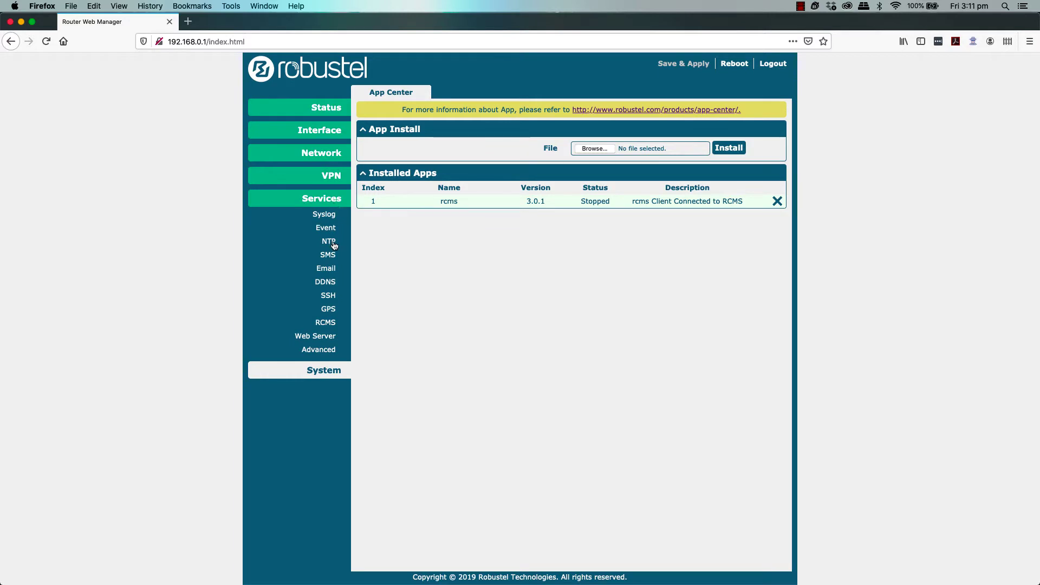
{"action": "left_click", "coordinate": [325, 322]}
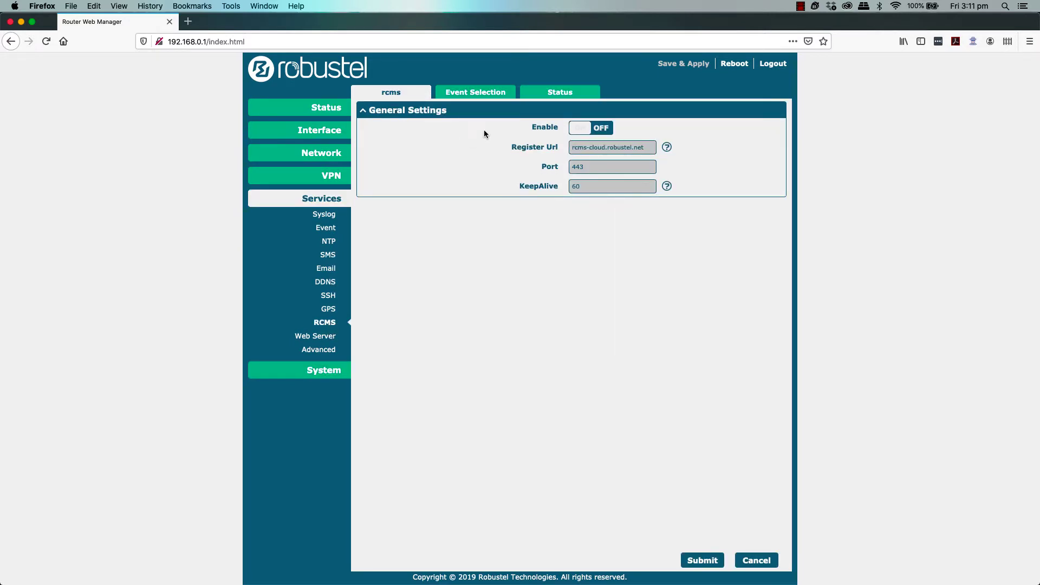
{"action": "left_click", "coordinate": [600, 130]}
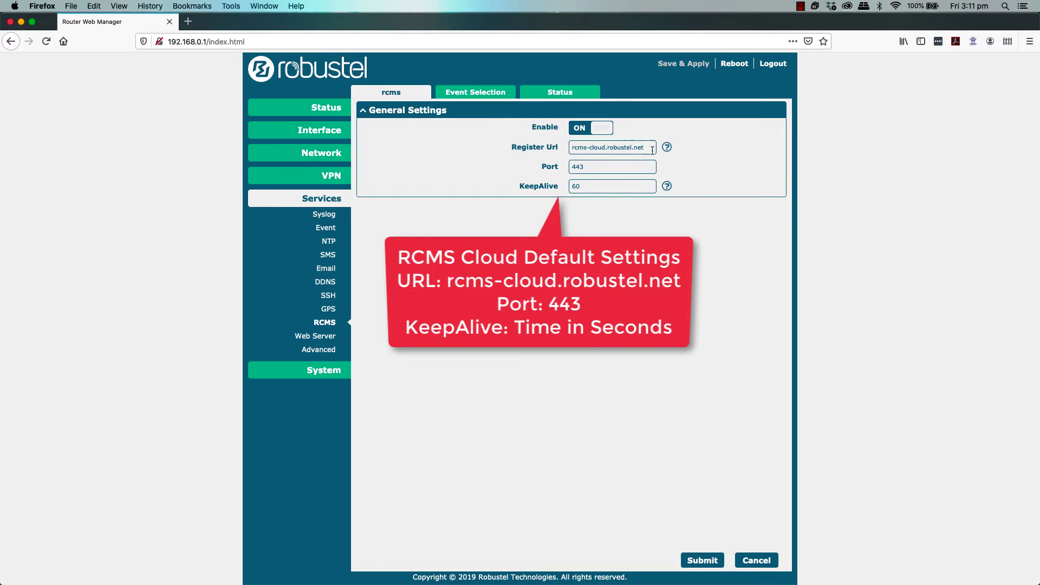
{"action": "left_click_drag", "start_coordinate": [644, 147], "coordinate": [552, 147]}
{"action": "left_click", "coordinate": [604, 146]}
{"action": "left_click", "coordinate": [700, 560]}
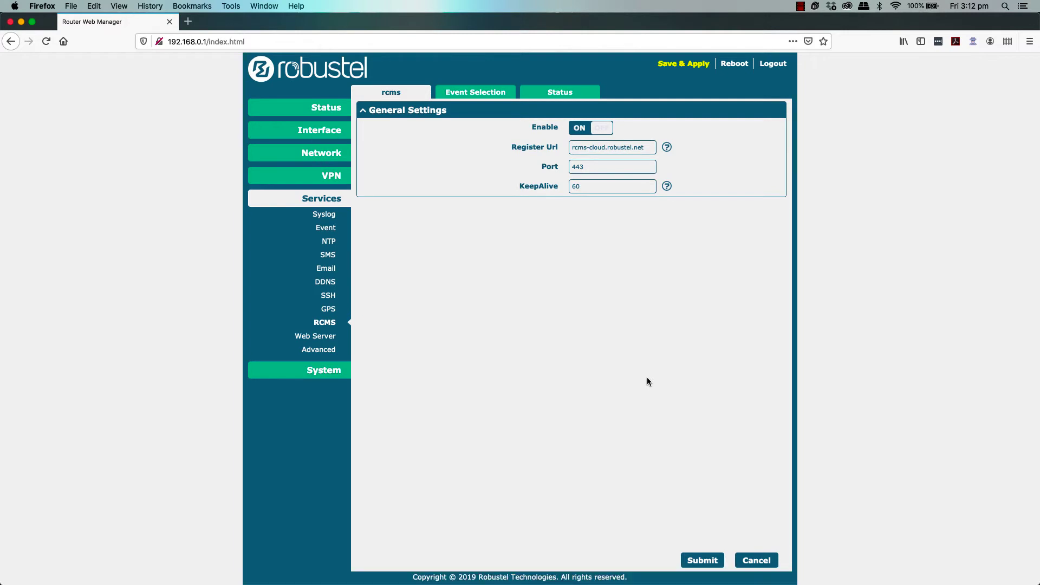
{"action": "left_click", "coordinate": [678, 65]}
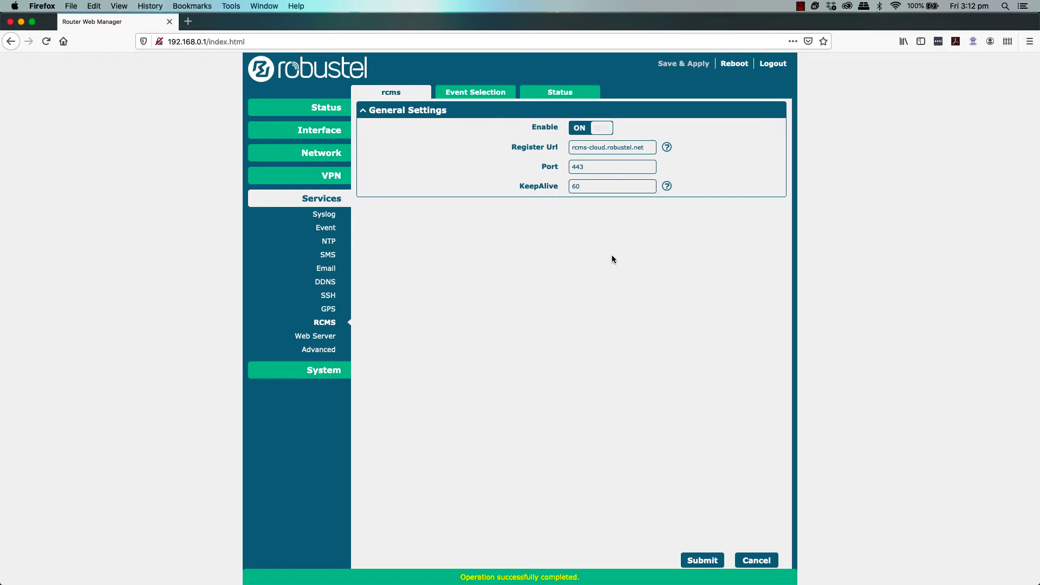
Look through the full list of RCMS event selection options, from System Startup to DI 2 Counter Overflow, and the RCMS status page
{"action": "left_click", "coordinate": [469, 95]}
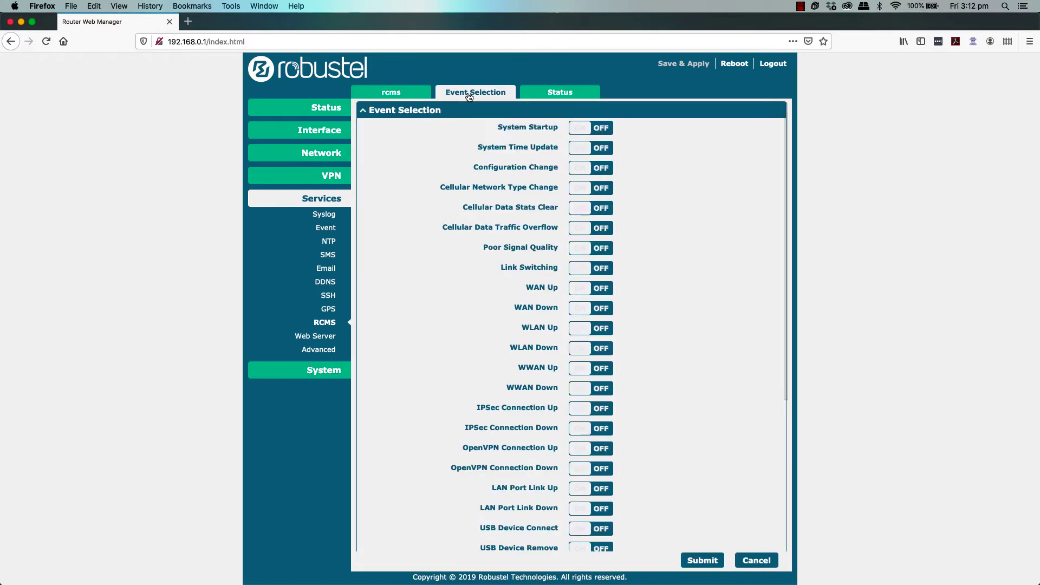
{"action": "scroll", "coordinate": [659, 166], "scroll_direction": "down", "scroll_amount": 2}
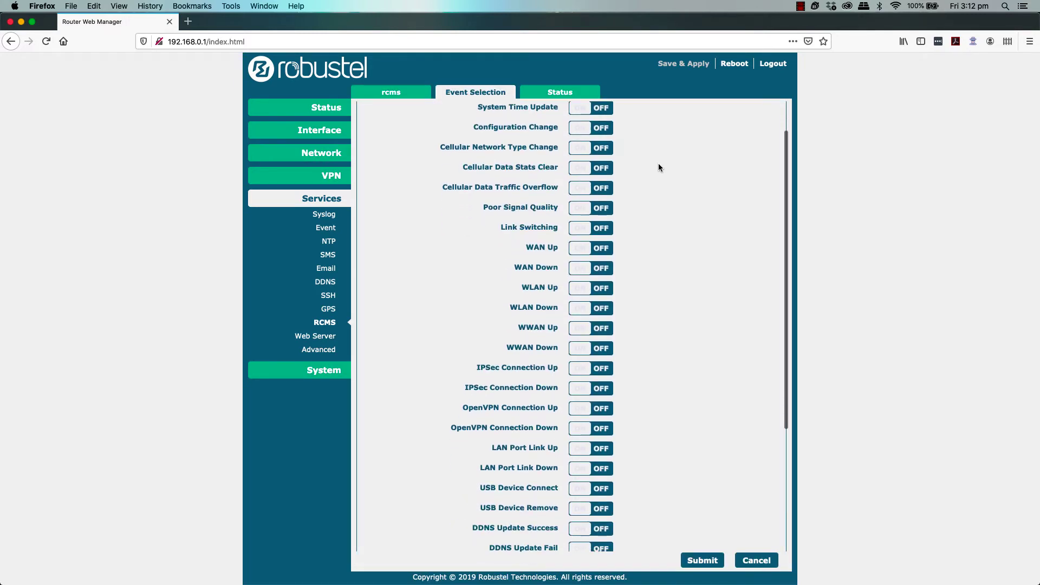
{"action": "scroll", "coordinate": [658, 163], "scroll_direction": "down", "scroll_amount": 1}
{"action": "scroll", "coordinate": [648, 229], "scroll_direction": "down", "scroll_amount": 5}
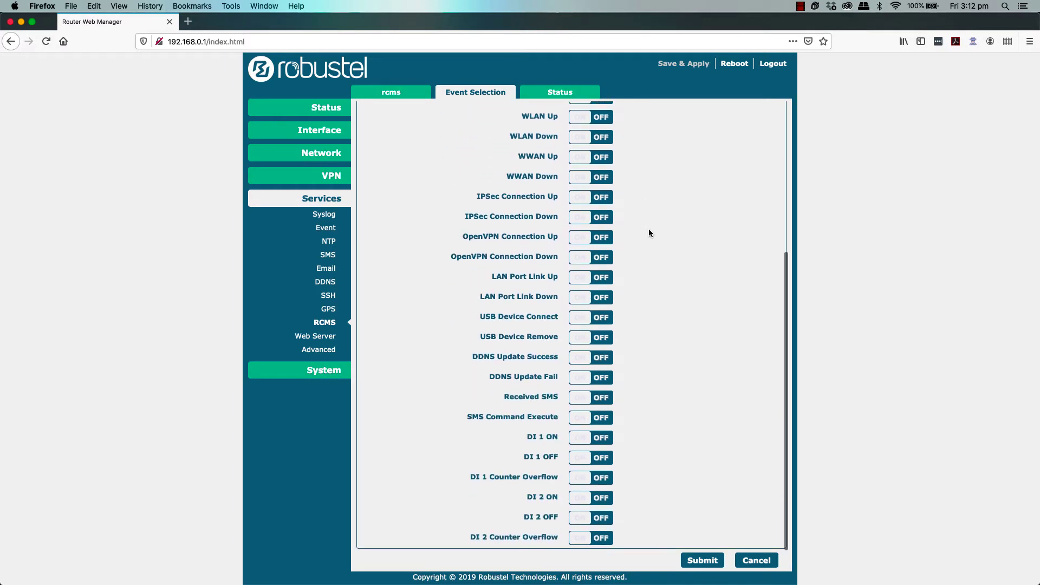
{"action": "scroll", "coordinate": [665, 239], "scroll_direction": "up", "scroll_amount": 5}
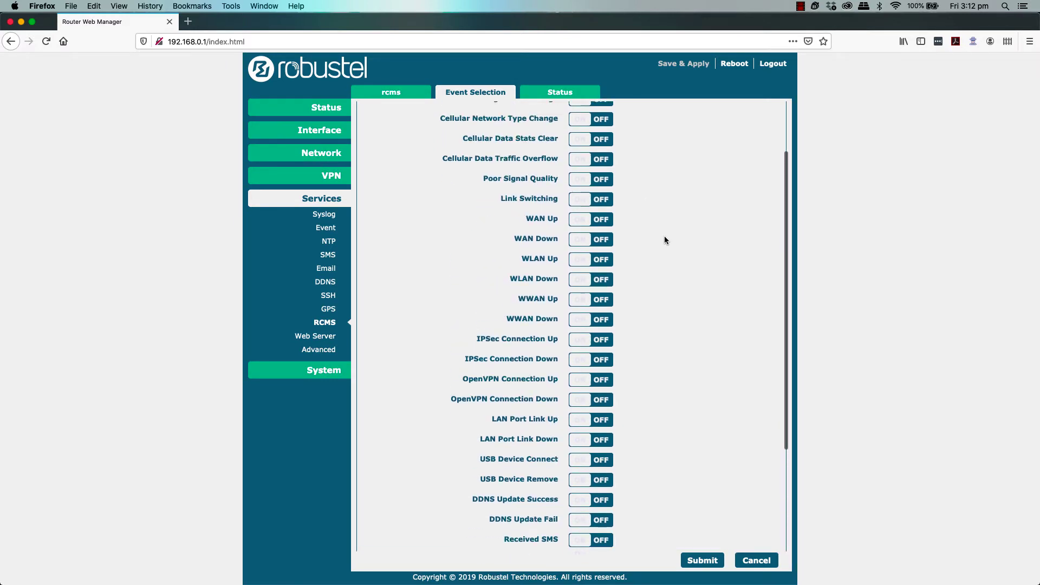
{"action": "scroll", "coordinate": [664, 240], "scroll_direction": "up", "scroll_amount": 1}
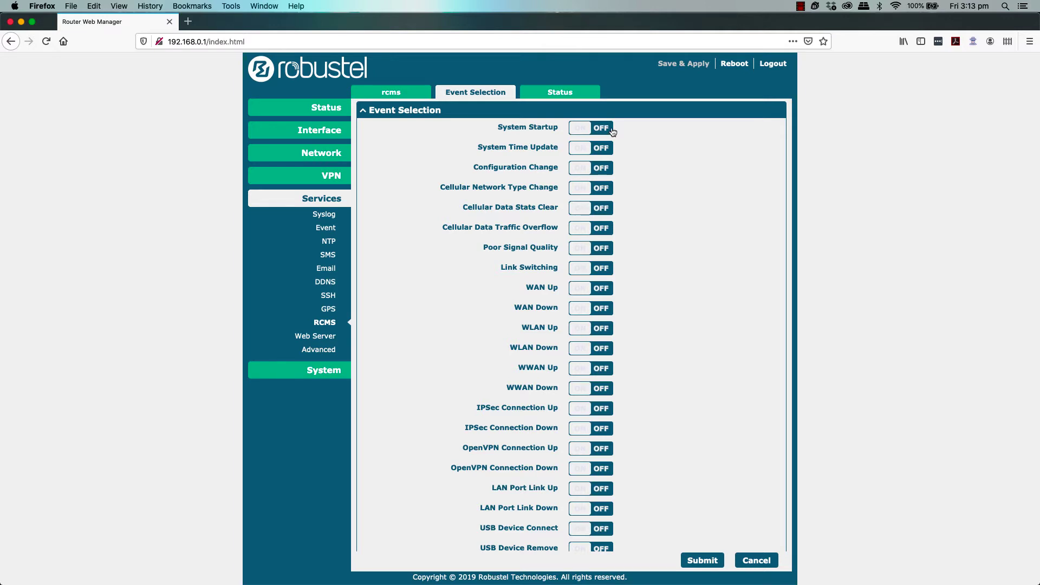
{"action": "scroll", "coordinate": [598, 228], "scroll_direction": "down", "scroll_amount": 8}
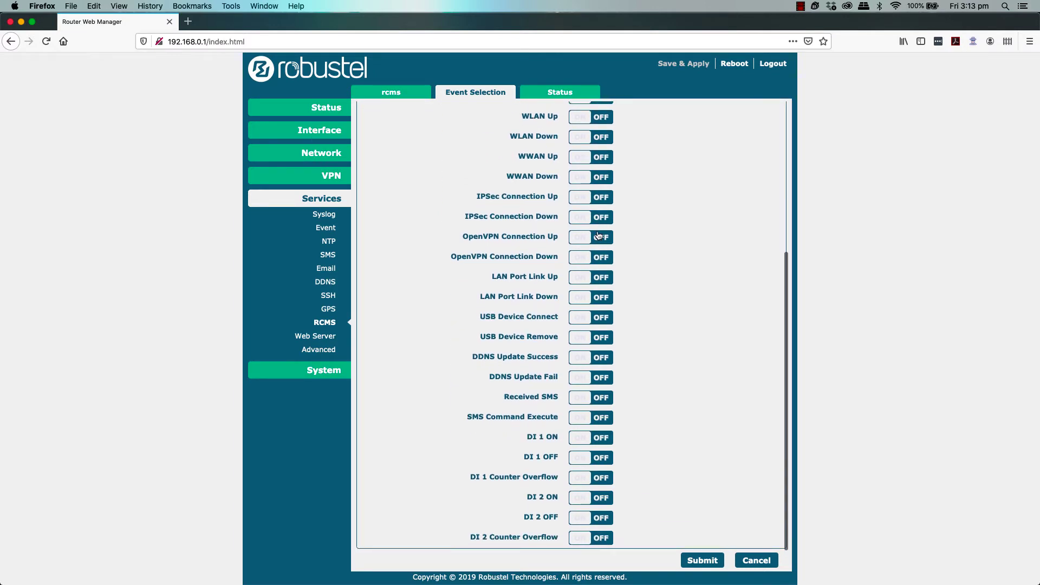
{"action": "scroll", "coordinate": [597, 234], "scroll_direction": "up", "scroll_amount": 8}
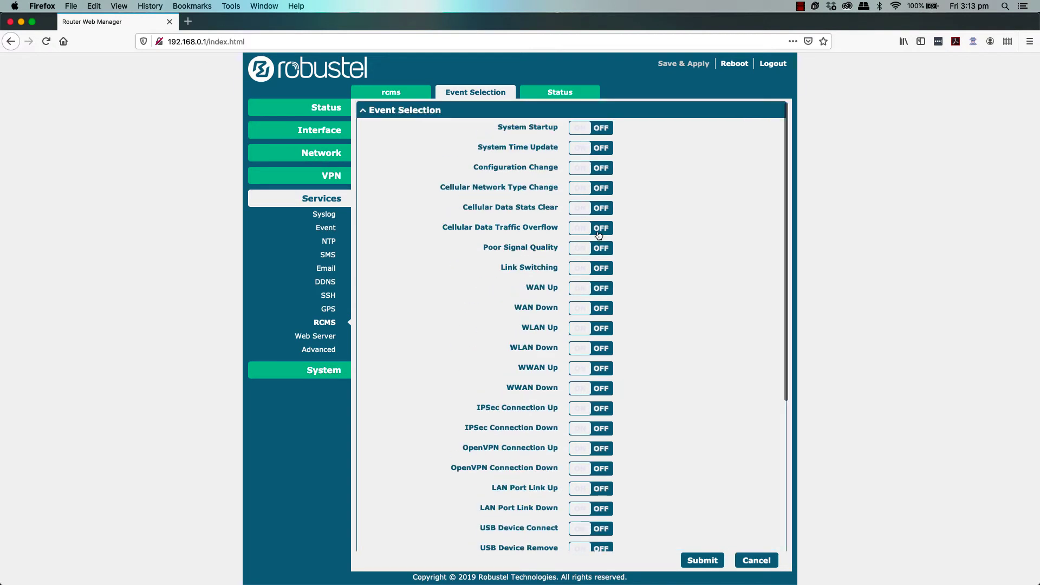
{"action": "left_click", "coordinate": [552, 97]}
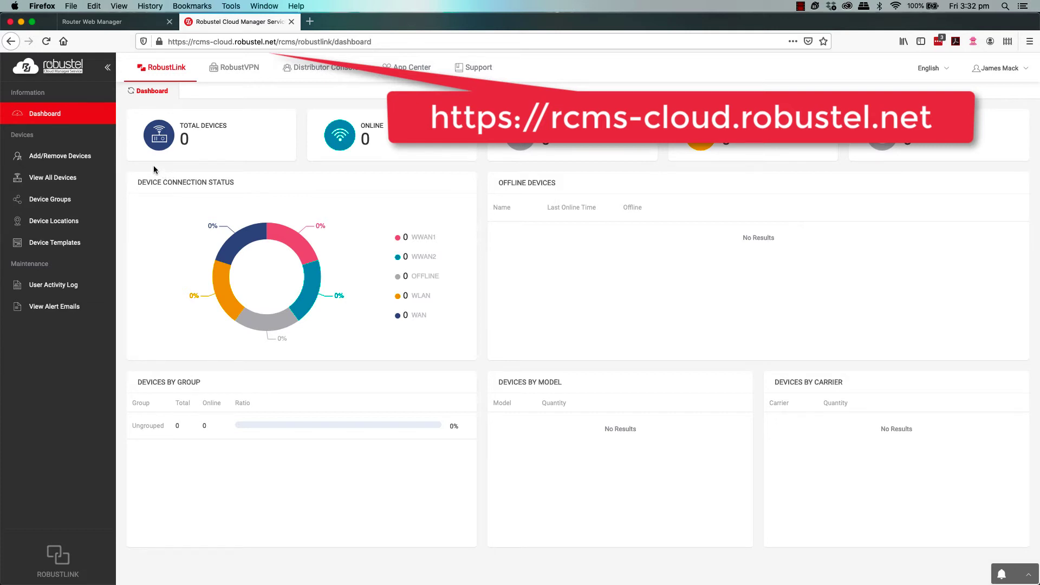
In the Robustel Cloud Manager Service, start adding a single device and choose IMEI as its identifier type
{"action": "left_click", "coordinate": [78, 161]}
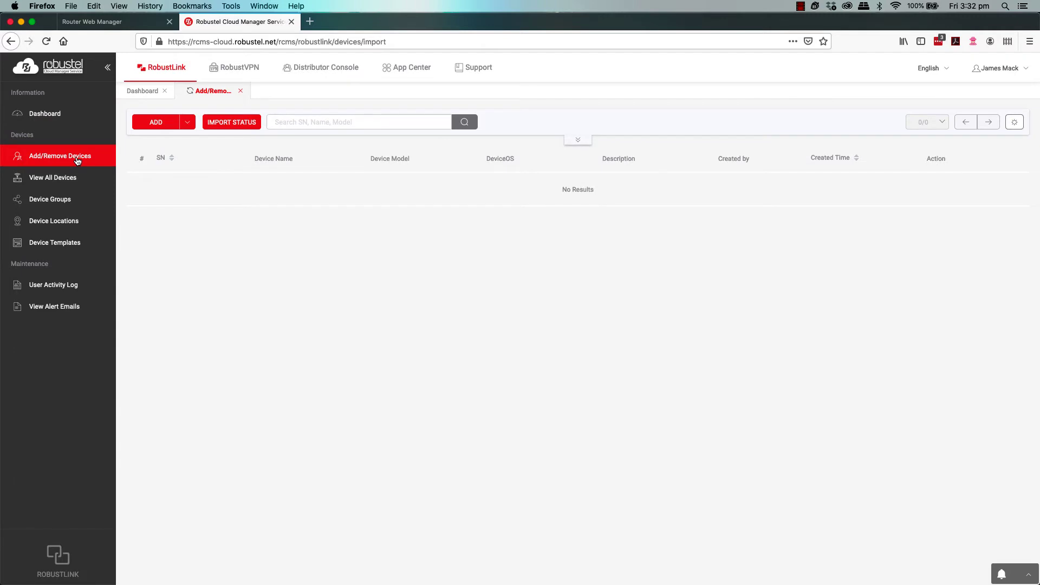
{"action": "left_click", "coordinate": [187, 122]}
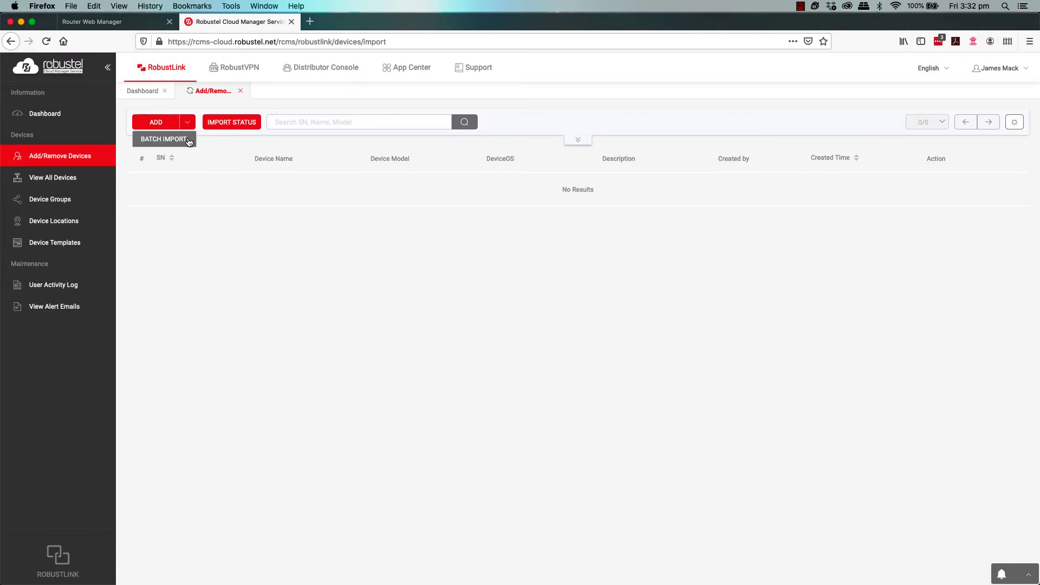
{"action": "left_click", "coordinate": [162, 123]}
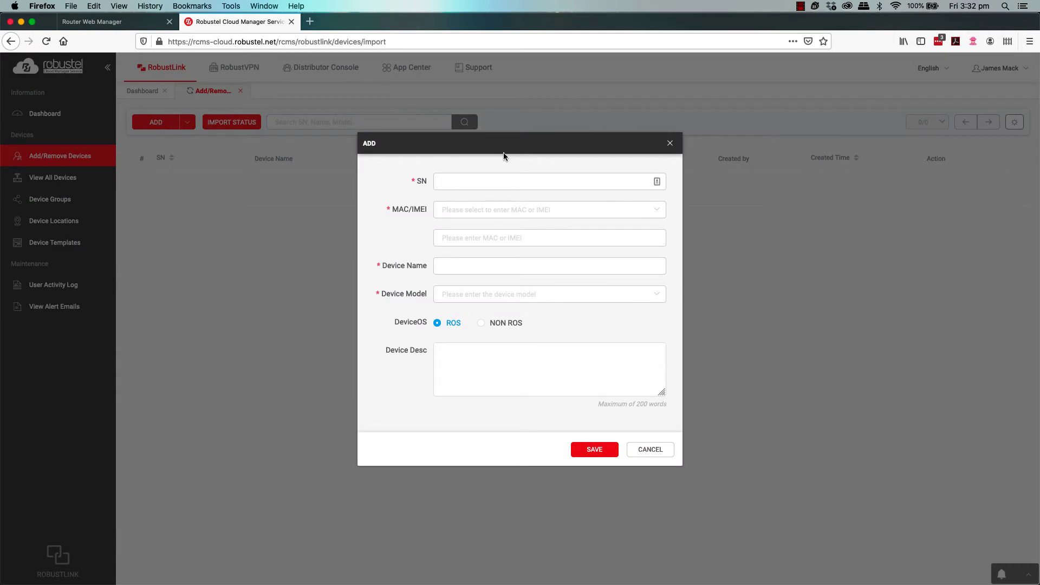
{"action": "left_click", "coordinate": [503, 182]}
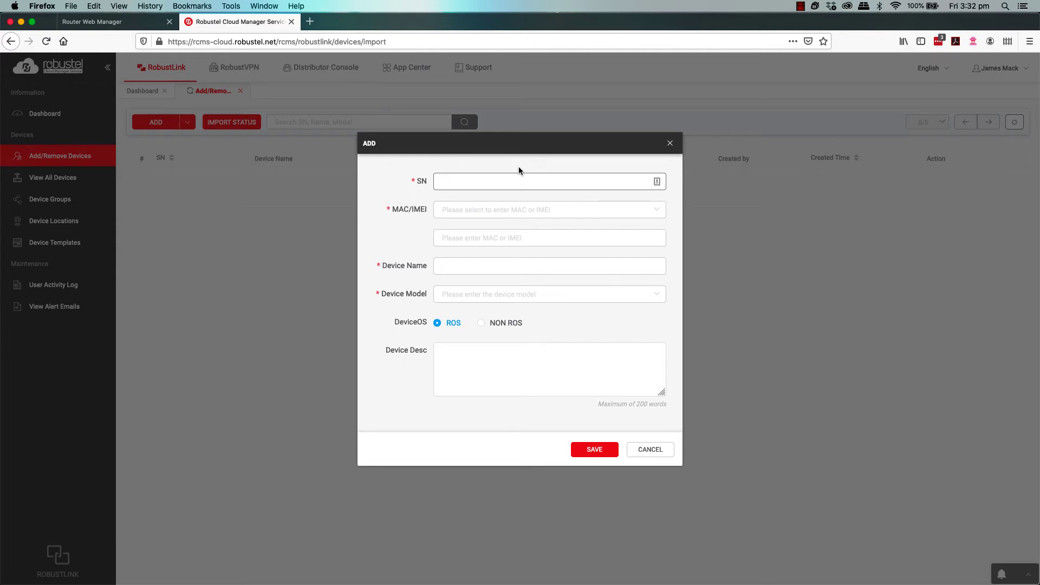
{"action": "left_click", "coordinate": [513, 210]}
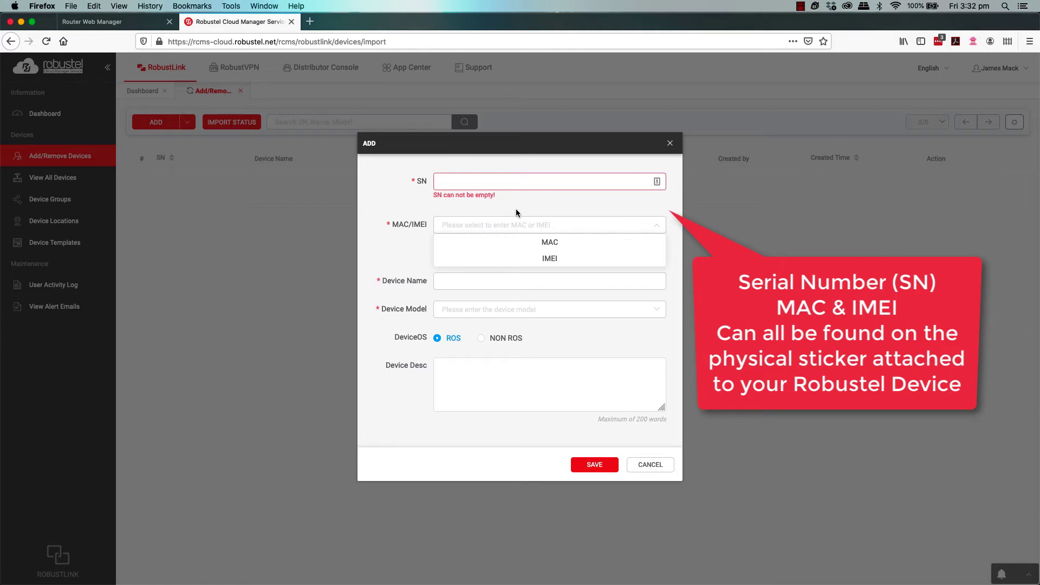
{"action": "left_click", "coordinate": [521, 261]}
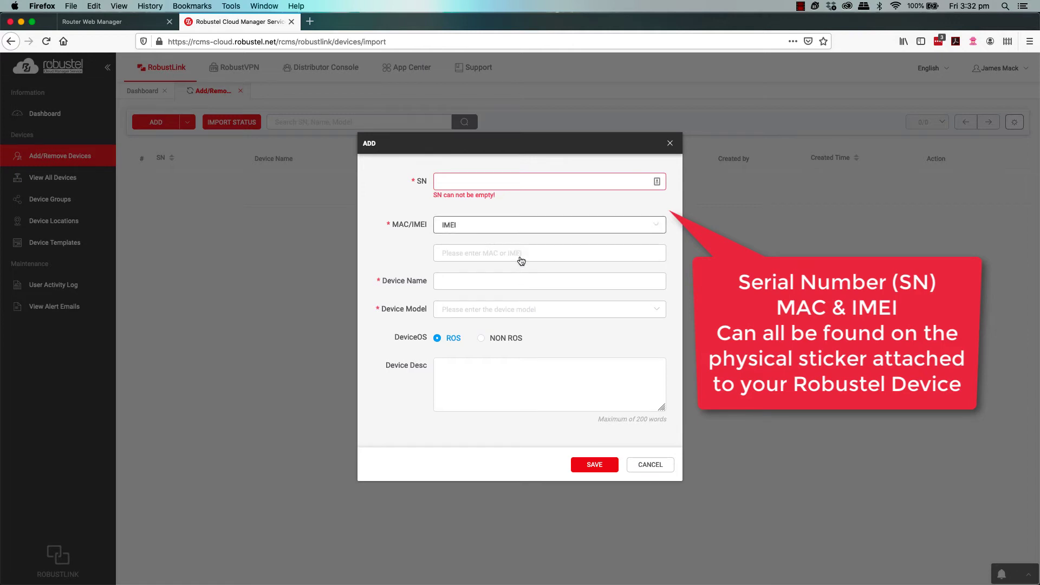
{"action": "left_click", "coordinate": [494, 280]}
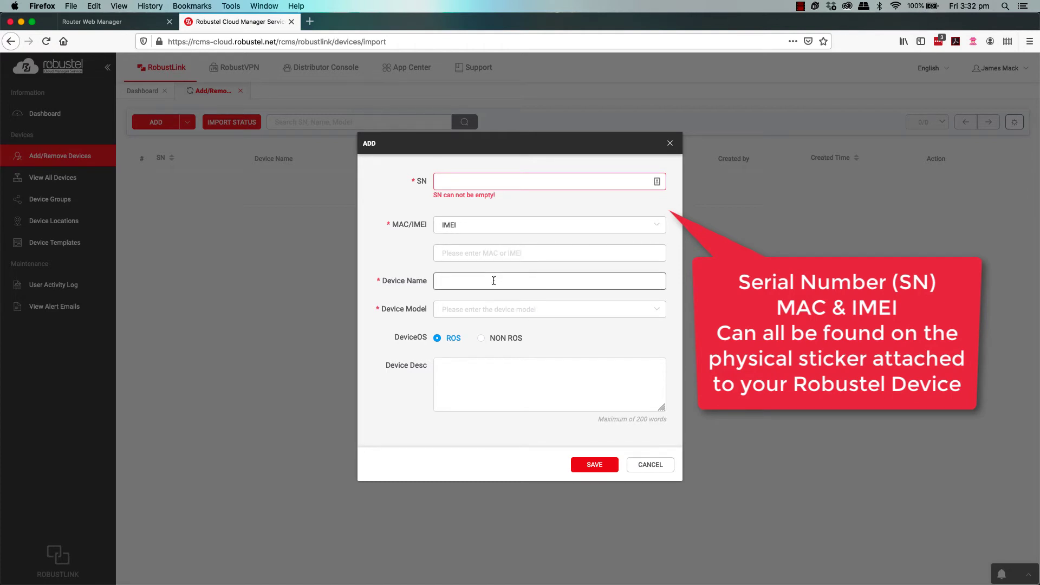
{"action": "left_click", "coordinate": [476, 203]}
{"action": "left_click", "coordinate": [474, 183]}
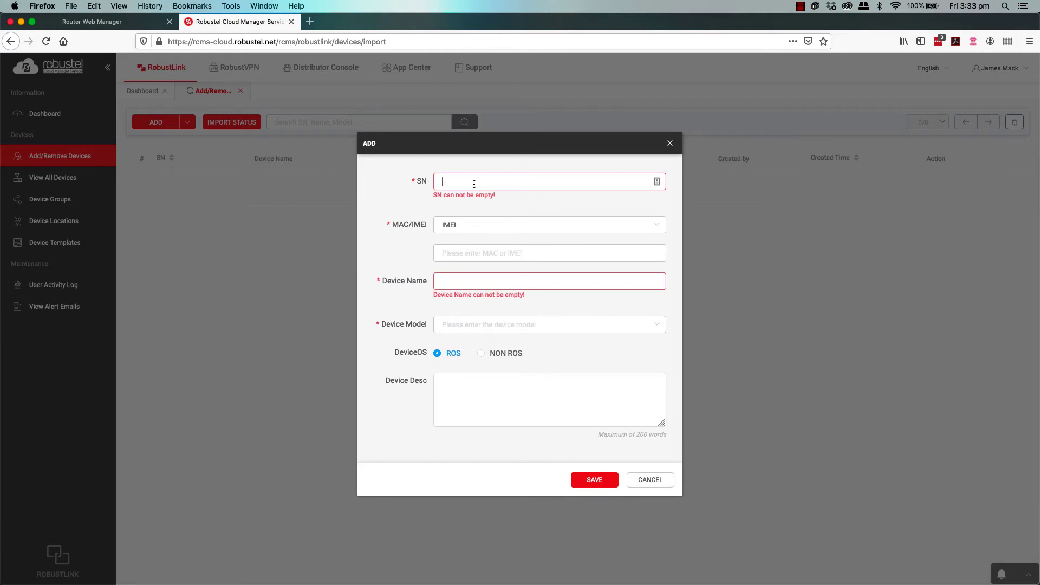
Switch to the Router Web Manager and locate the device's serial number and MAC address in its status information
{"action": "left_click", "coordinate": [132, 23]}
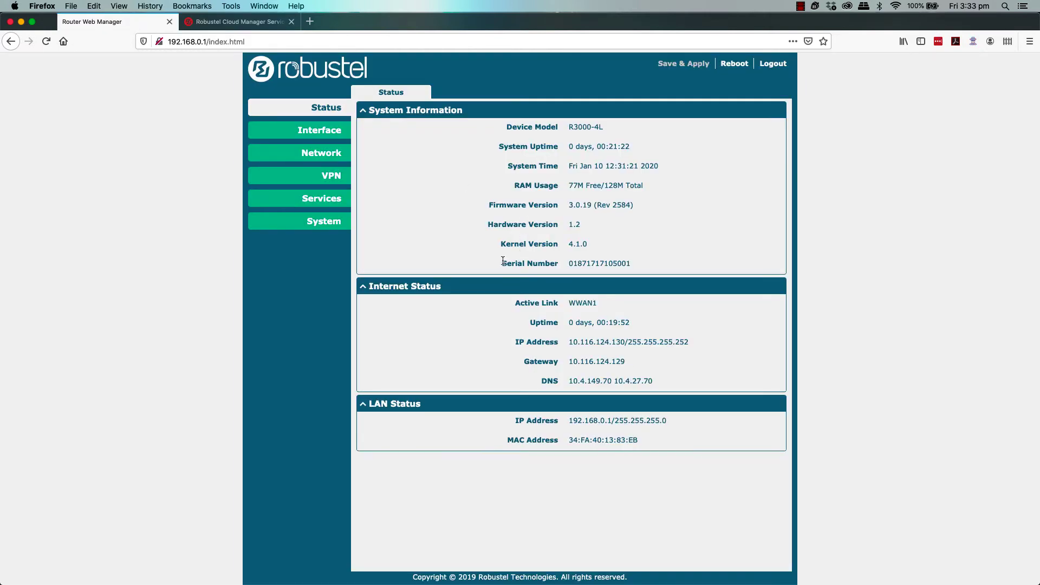
{"action": "left_click_drag", "start_coordinate": [502, 261], "coordinate": [632, 262]}
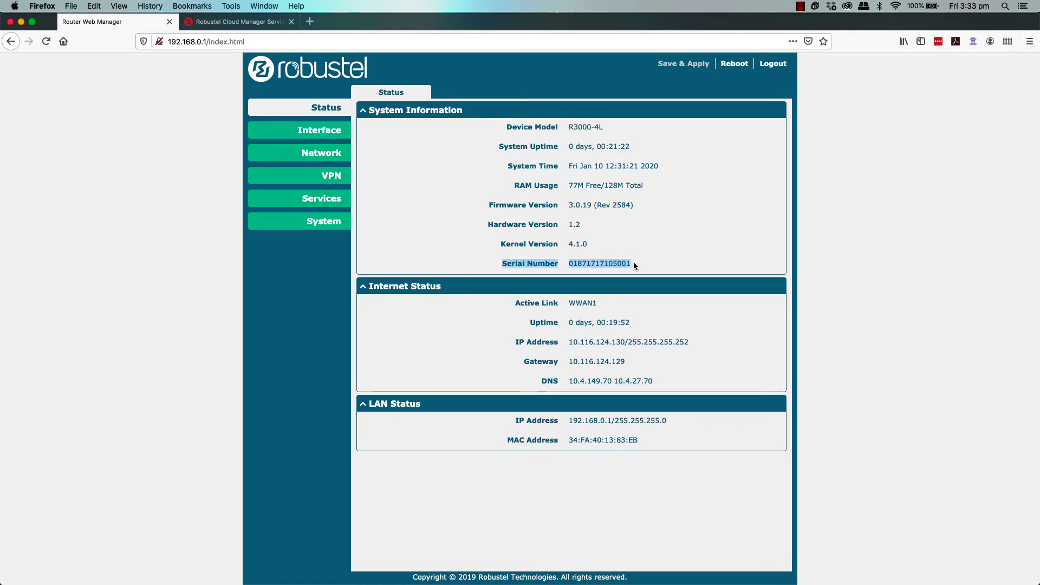
{"action": "left_click", "coordinate": [634, 265]}
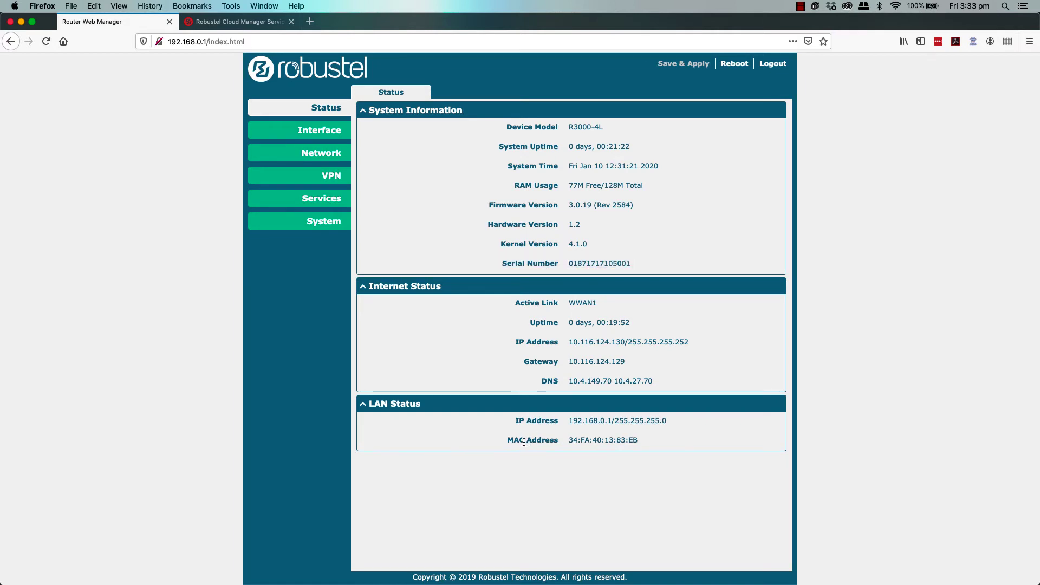
{"action": "left_click_drag", "start_coordinate": [506, 440], "coordinate": [643, 443]}
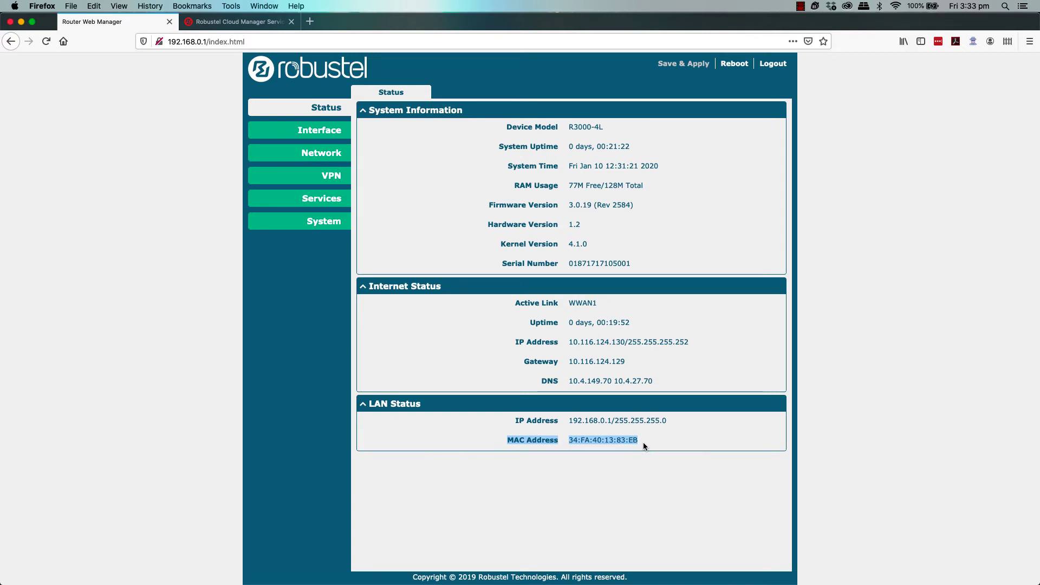
{"action": "left_click", "coordinate": [643, 442]}
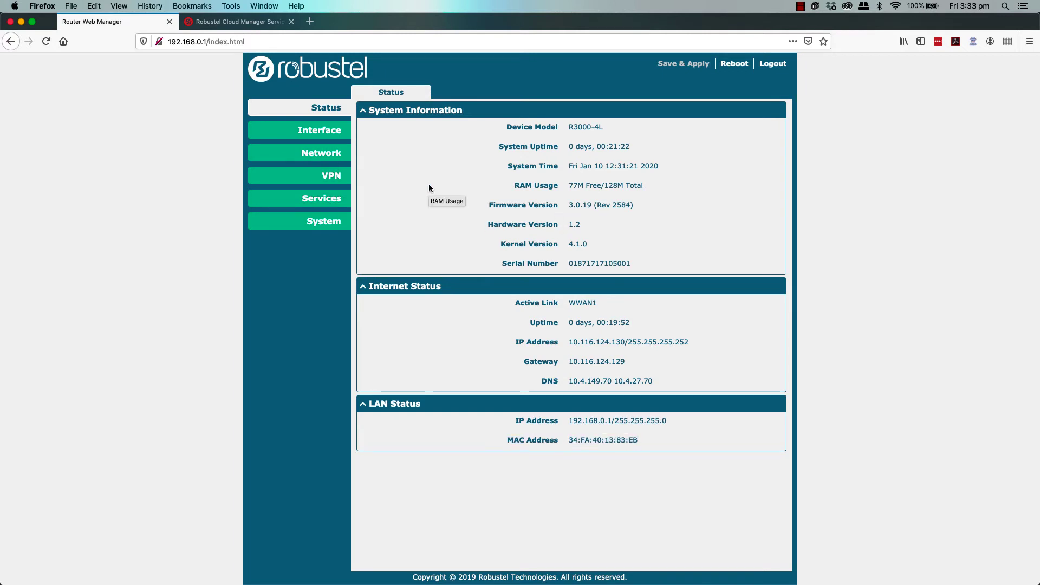
Locate and highlight the modem's IMEI in the detailed cellular interface status
{"action": "left_click", "coordinate": [338, 154]}
{"action": "left_click", "coordinate": [336, 135]}
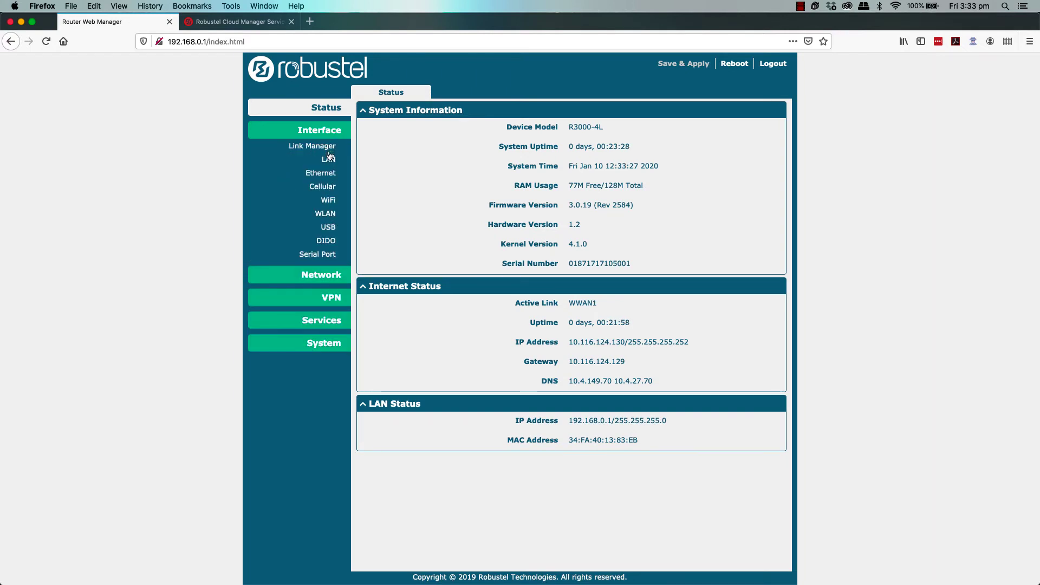
{"action": "left_click", "coordinate": [327, 188]}
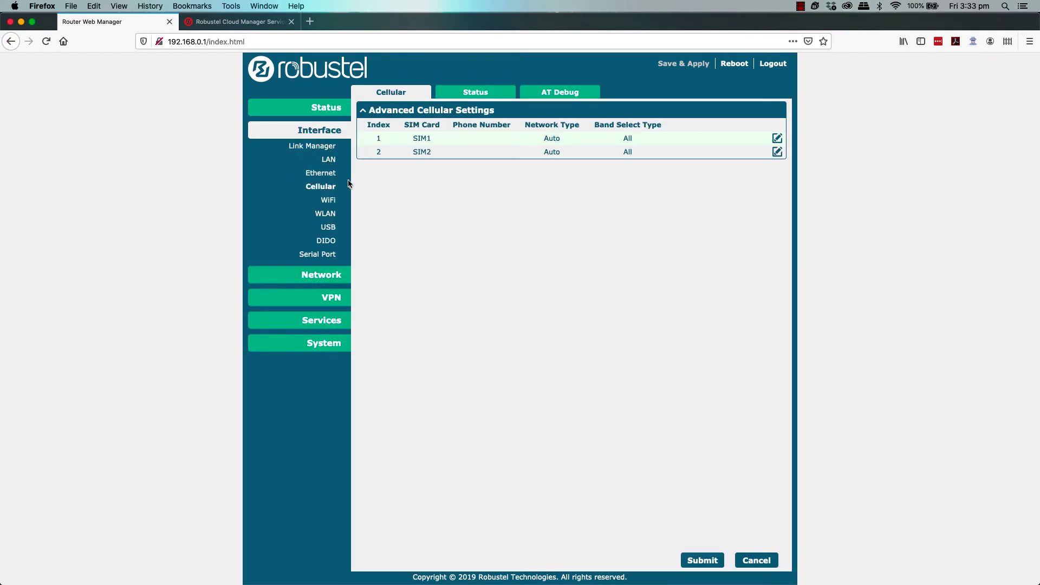
{"action": "left_click", "coordinate": [467, 92]}
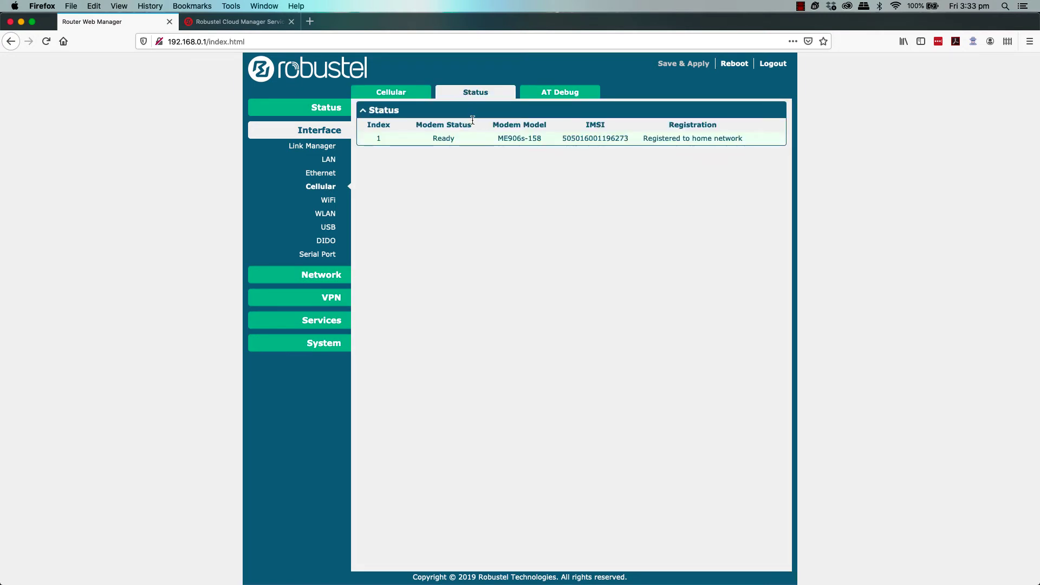
{"action": "left_click", "coordinate": [505, 139]}
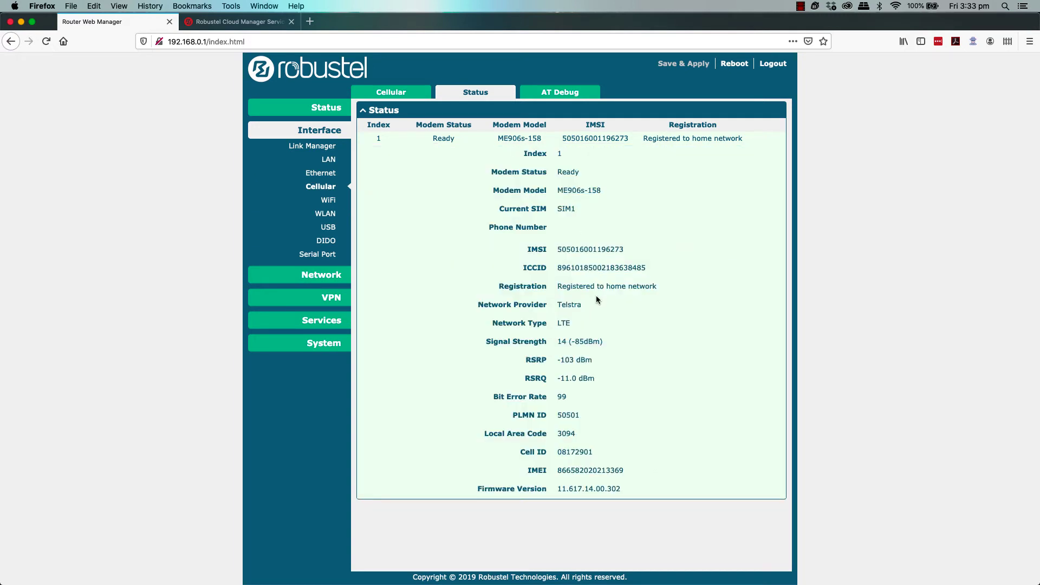
{"action": "left_click_drag", "start_coordinate": [628, 470], "coordinate": [525, 466]}
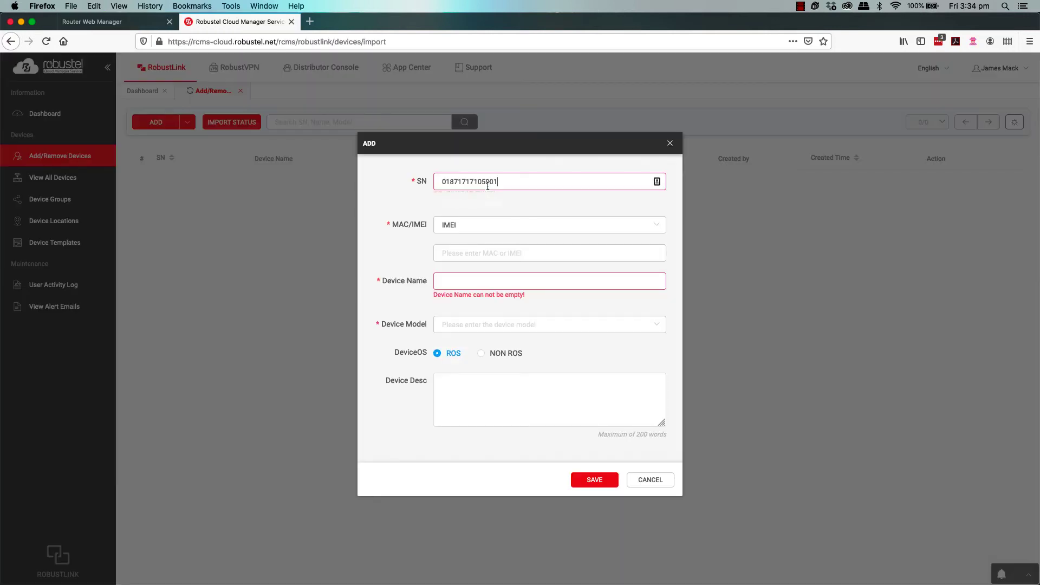
Copy the LAN MAC address from the Router Web Manager into the new RCMS device's identifier, with MAC as the identifier type
{"action": "left_click", "coordinate": [103, 22]}
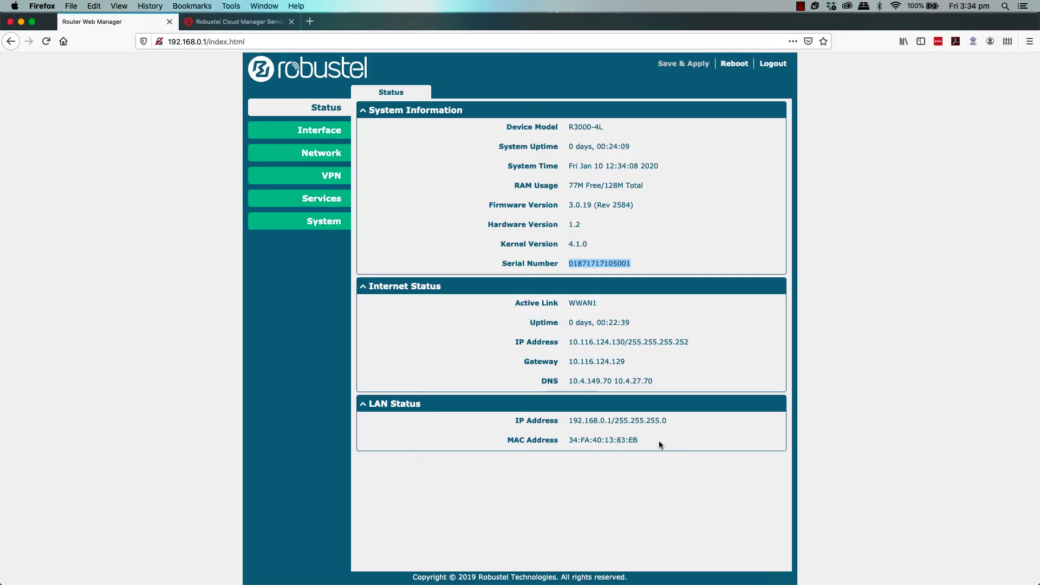
{"action": "left_click_drag", "start_coordinate": [648, 439], "coordinate": [569, 439]}
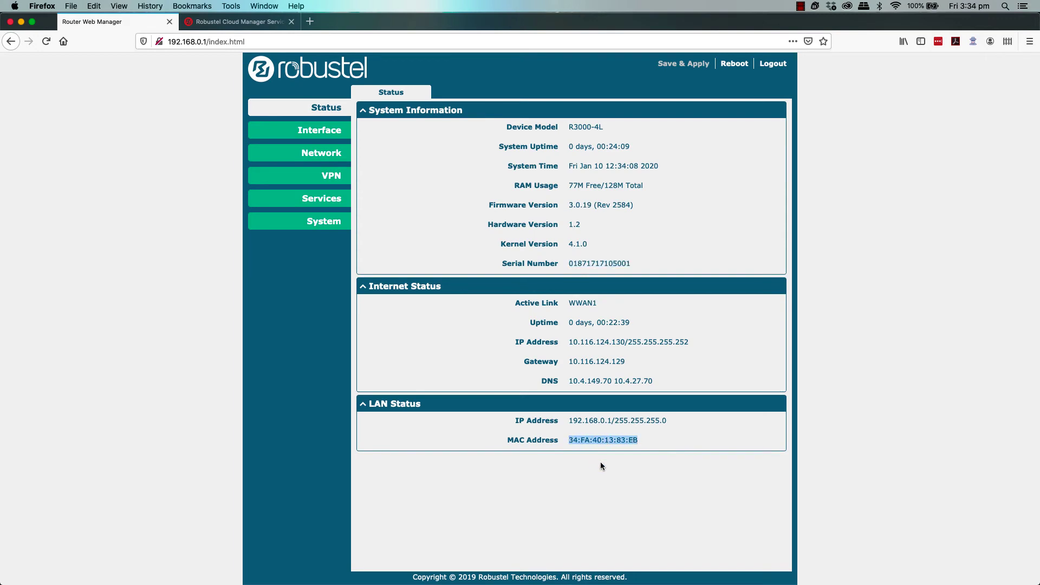
{"action": "key", "text": "super+c"}
{"action": "left_click", "coordinate": [238, 22]}
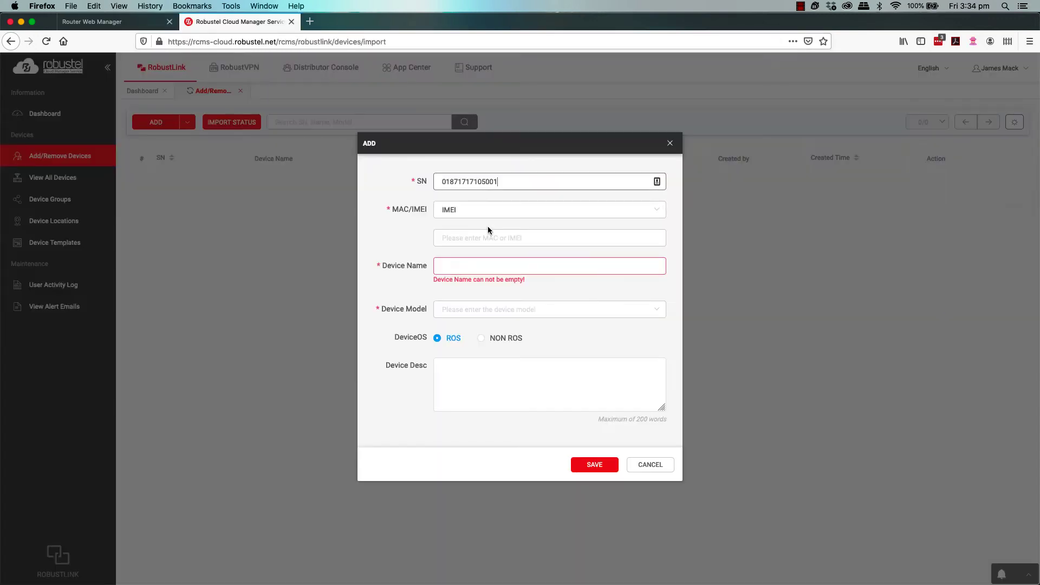
{"action": "left_click", "coordinate": [482, 213]}
{"action": "left_click", "coordinate": [476, 226]}
{"action": "left_click", "coordinate": [472, 239]}
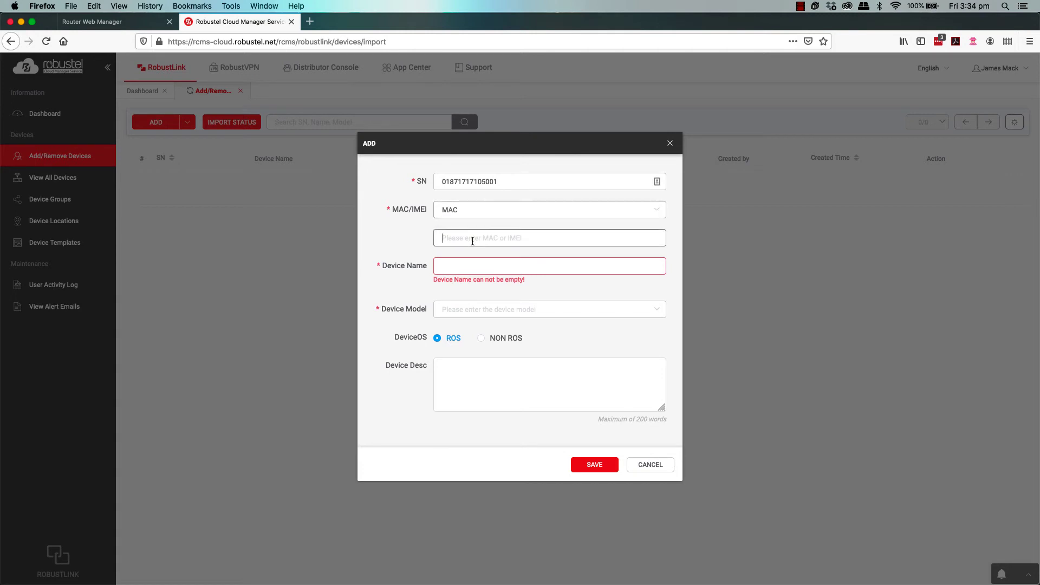
{"action": "key", "text": "super+v"}
Name the new device "Robustel R3000 Test" and set its device model to R3000-4L
{"action": "left_click", "coordinate": [457, 269]}
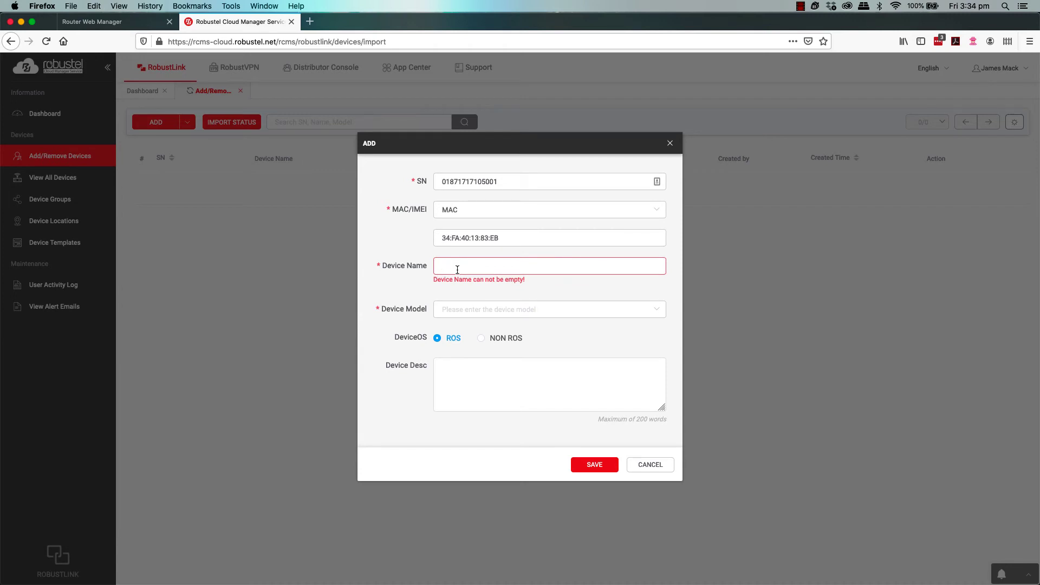
{"action": "type", "text": "Robustel R3000 Test"}
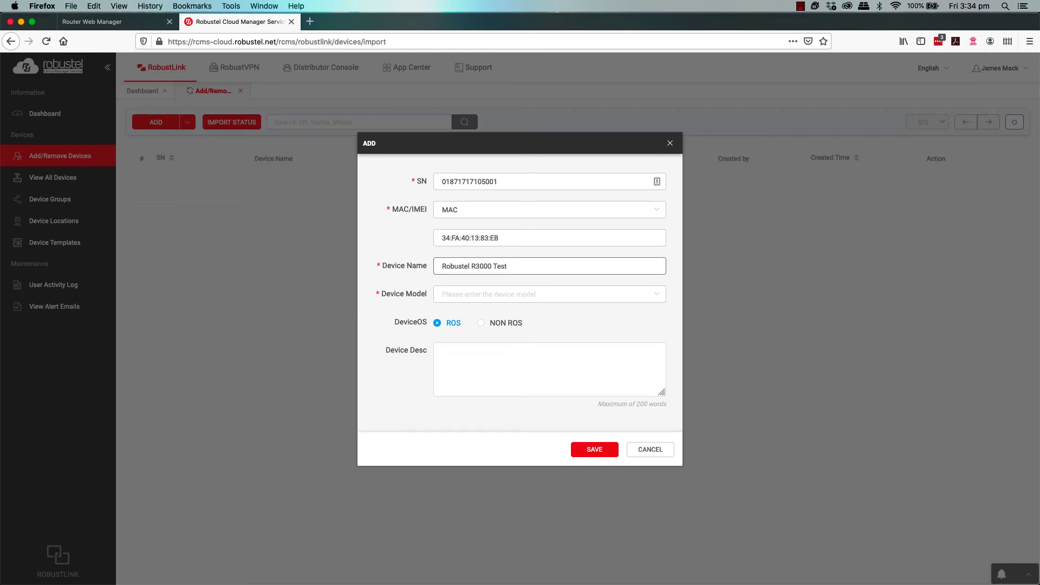
{"action": "left_click", "coordinate": [475, 299]}
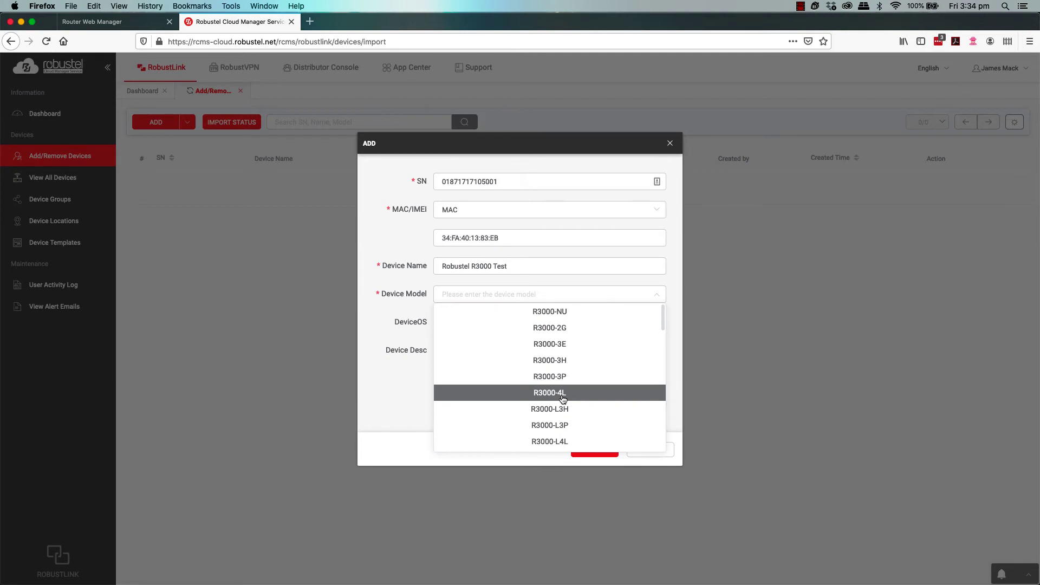
{"action": "scroll", "coordinate": [575, 401], "scroll_direction": "down", "scroll_amount": 6}
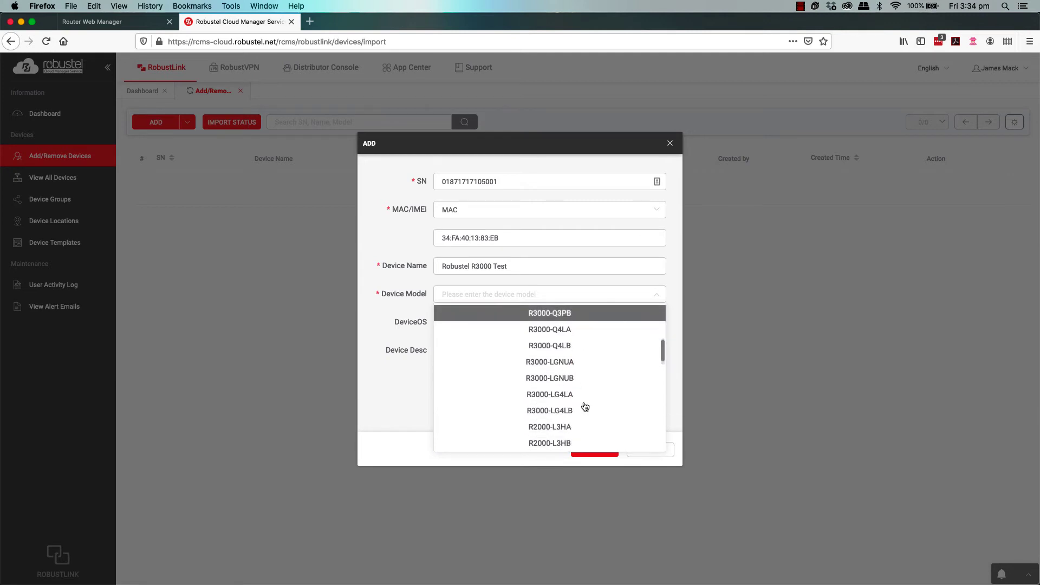
{"action": "scroll", "coordinate": [585, 406], "scroll_direction": "down", "scroll_amount": 10}
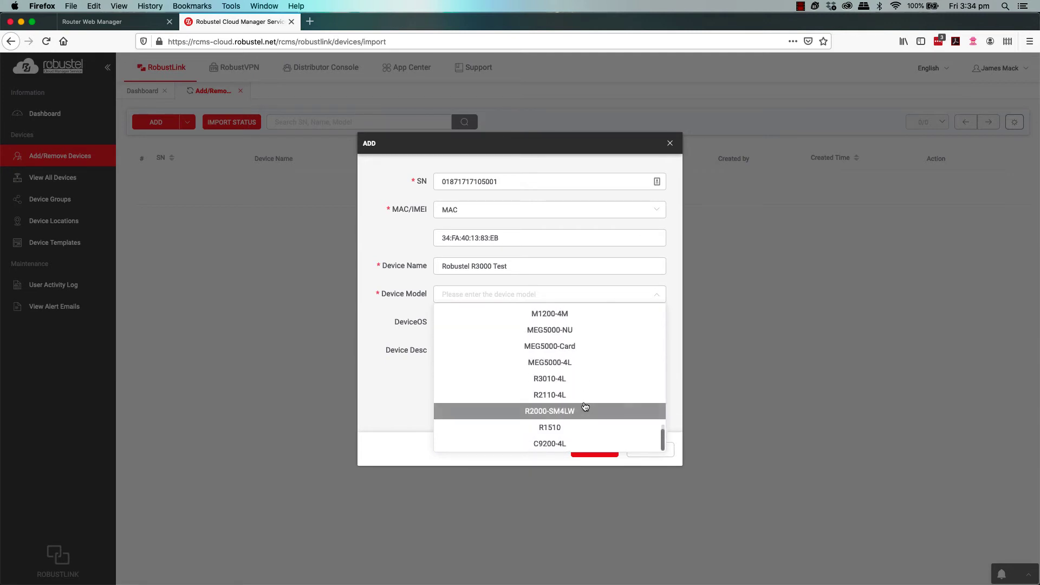
{"action": "scroll", "coordinate": [585, 407], "scroll_direction": "up", "scroll_amount": 15}
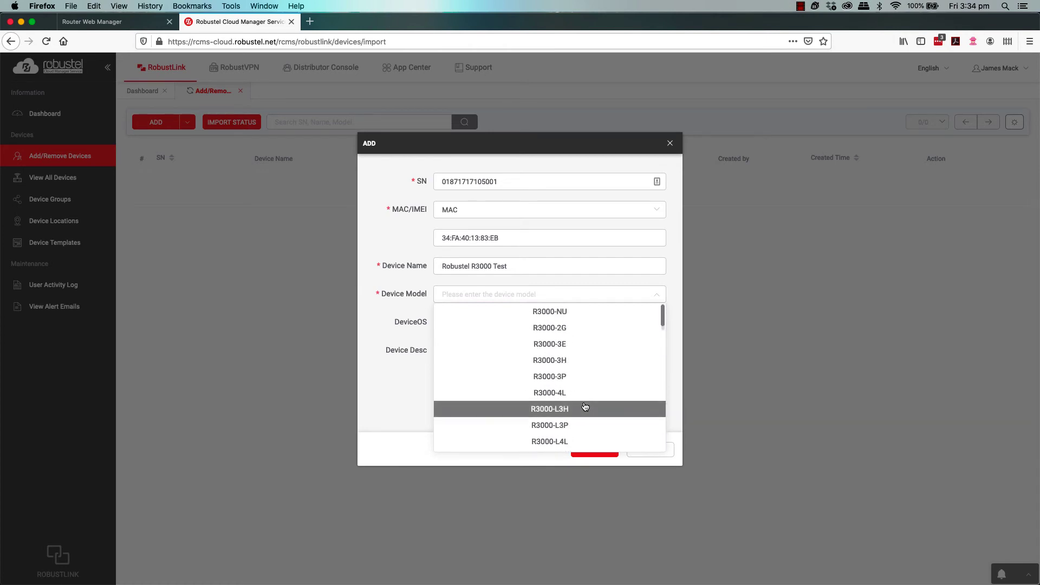
{"action": "left_click", "coordinate": [557, 394]}
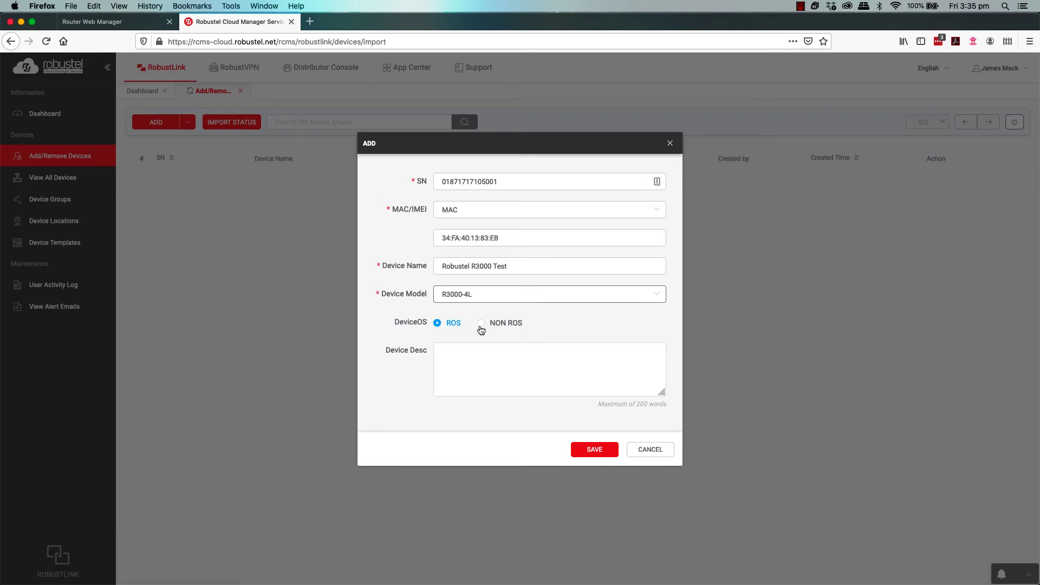
Enter the device description "This is a test device" and save the new device
{"action": "left_click", "coordinate": [461, 357]}
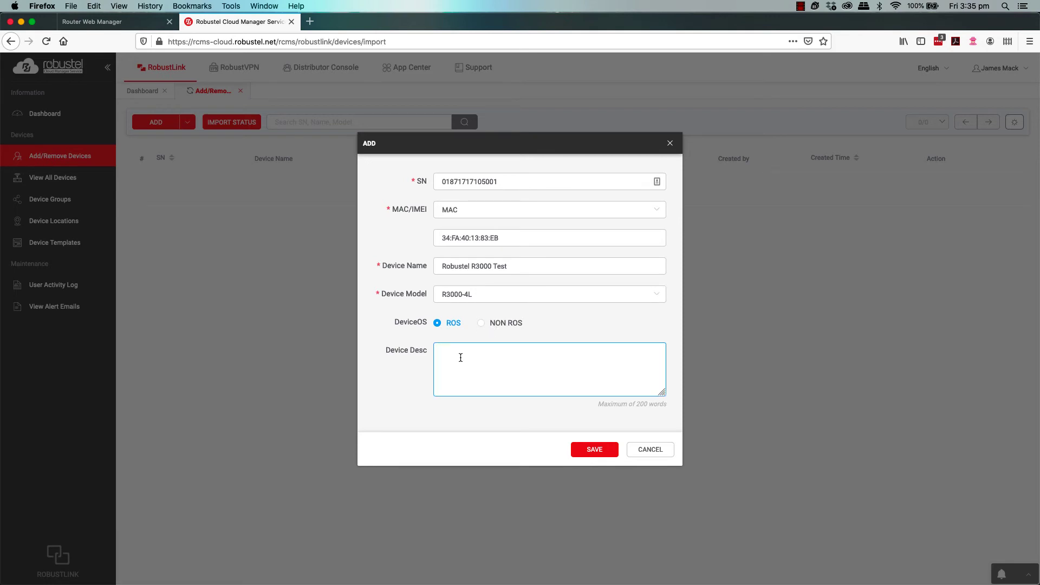
{"action": "type", "text": "This is a test device"}
{"action": "left_click", "coordinate": [586, 455]}
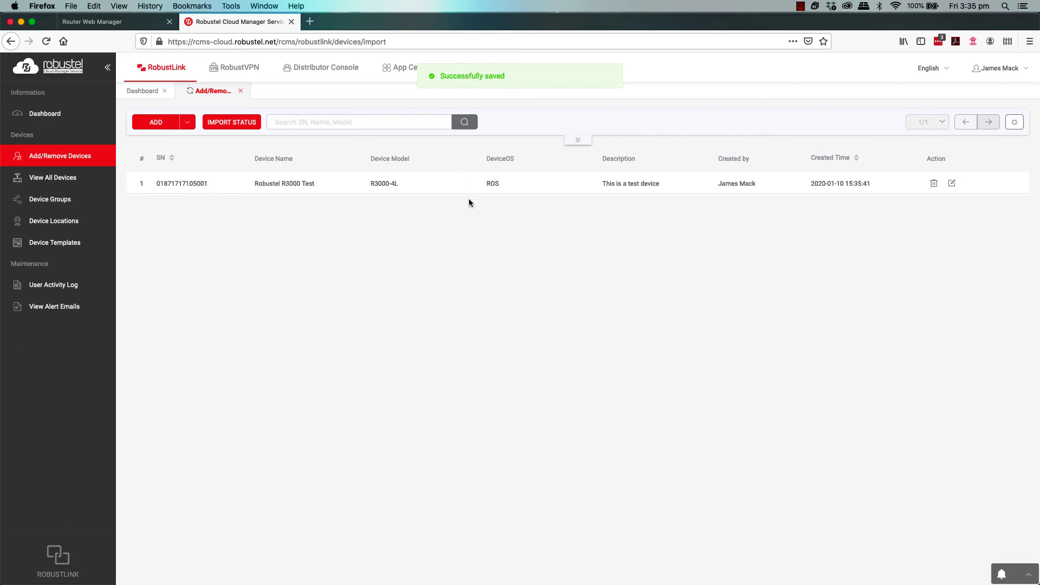
View the edit form and the deletion prompt of the Robustel R3000 Test device, cancelling both
{"action": "left_click", "coordinate": [952, 184]}
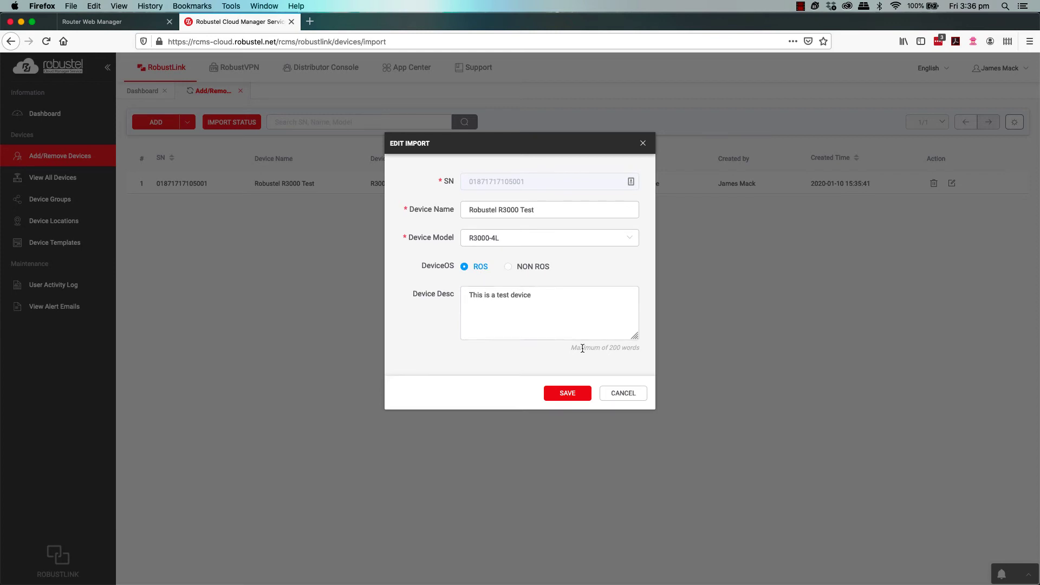
{"action": "left_click", "coordinate": [611, 398]}
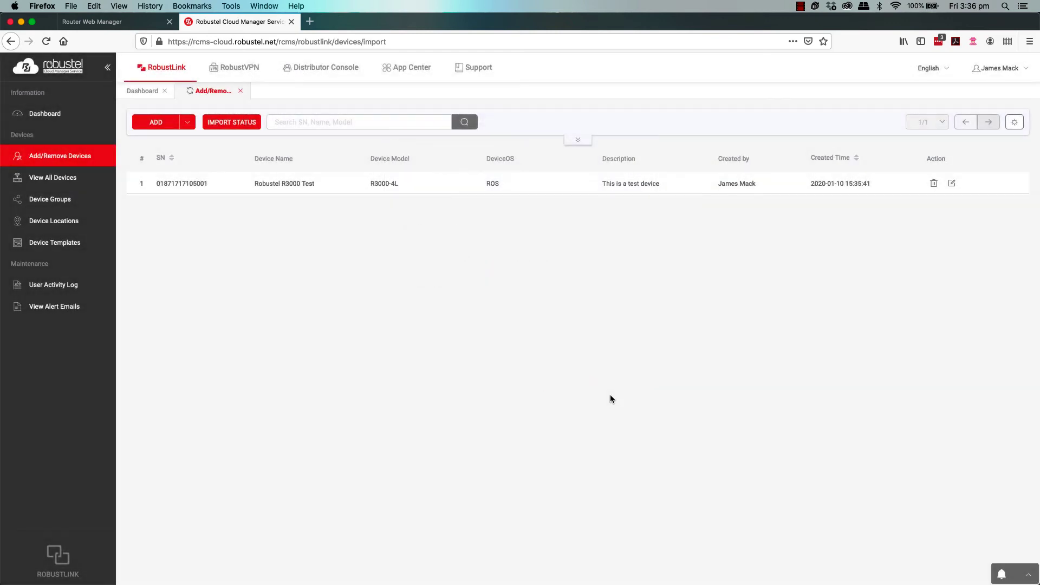
{"action": "left_click", "coordinate": [933, 189]}
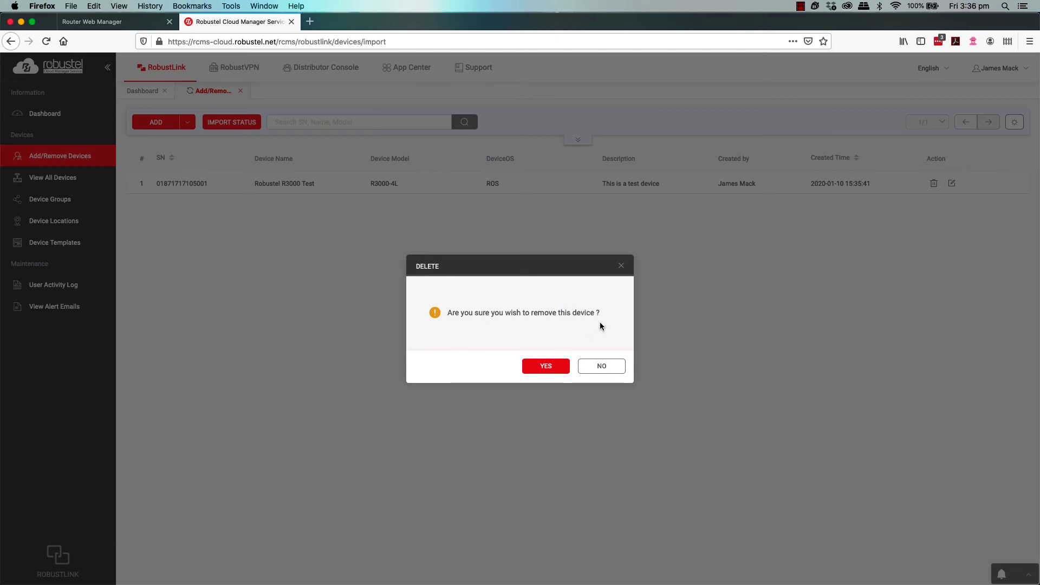
{"action": "left_click", "coordinate": [609, 366]}
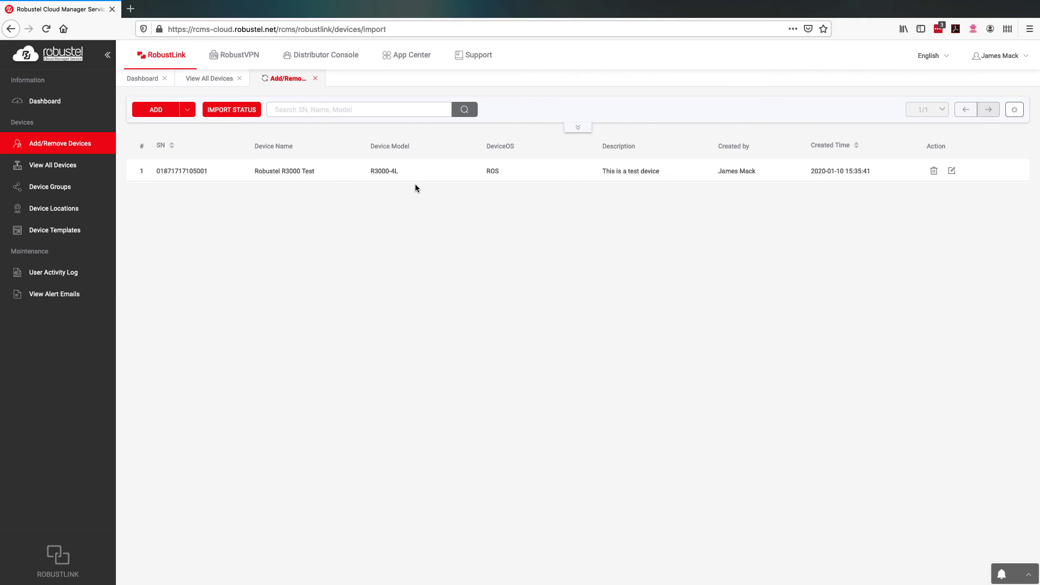
Review the Robustel R3000 Test device and its group assignment in the list of all devices
{"action": "left_click", "coordinate": [82, 172]}
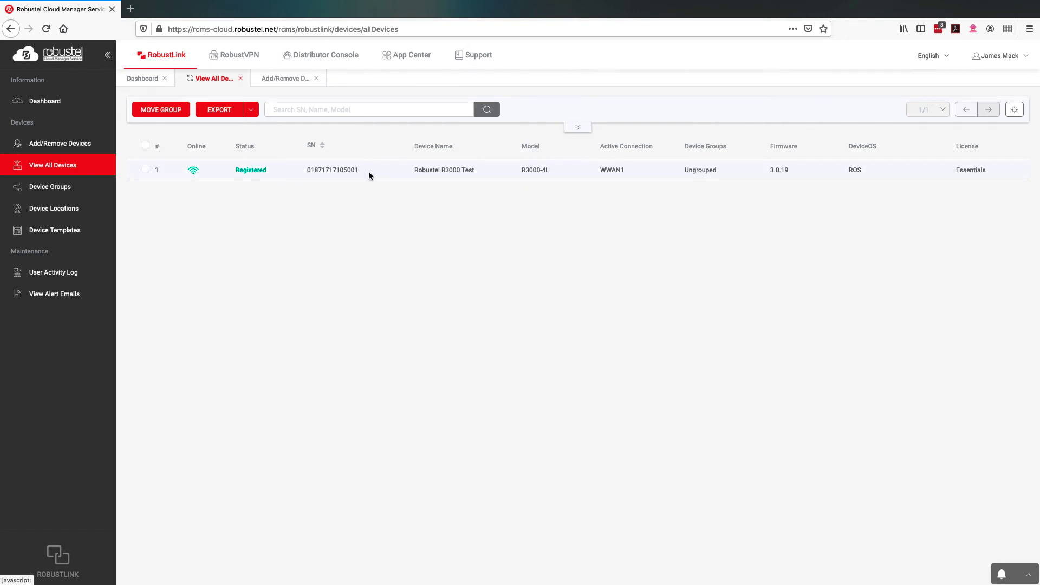
{"action": "double_click", "coordinate": [708, 170]}
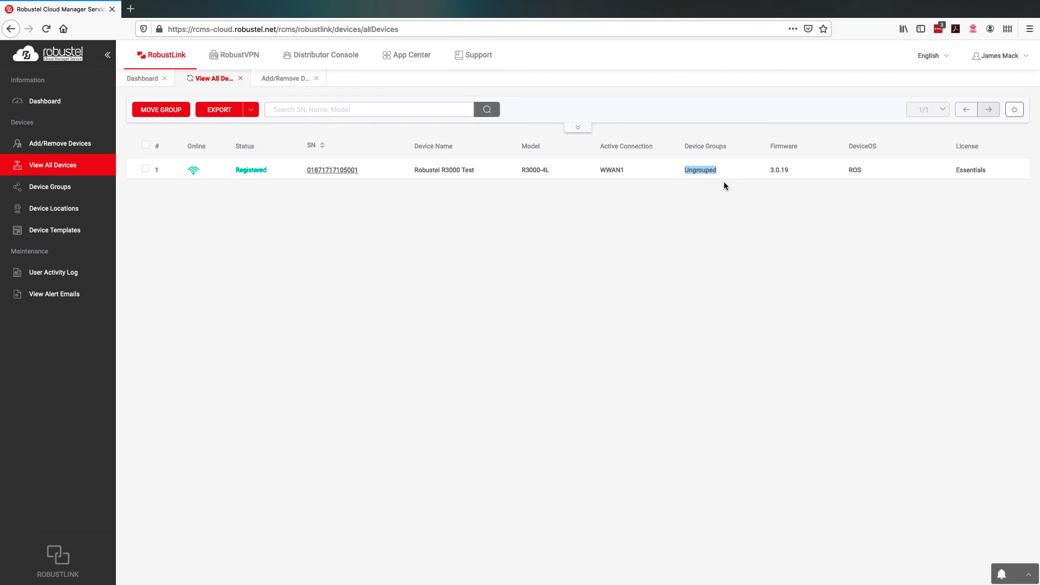
{"action": "left_click", "coordinate": [724, 182]}
Create a ROS device group named with the owner's first name plus "Test Group" and assign the Robustel R3000 Test device to it
{"action": "left_click", "coordinate": [64, 188]}
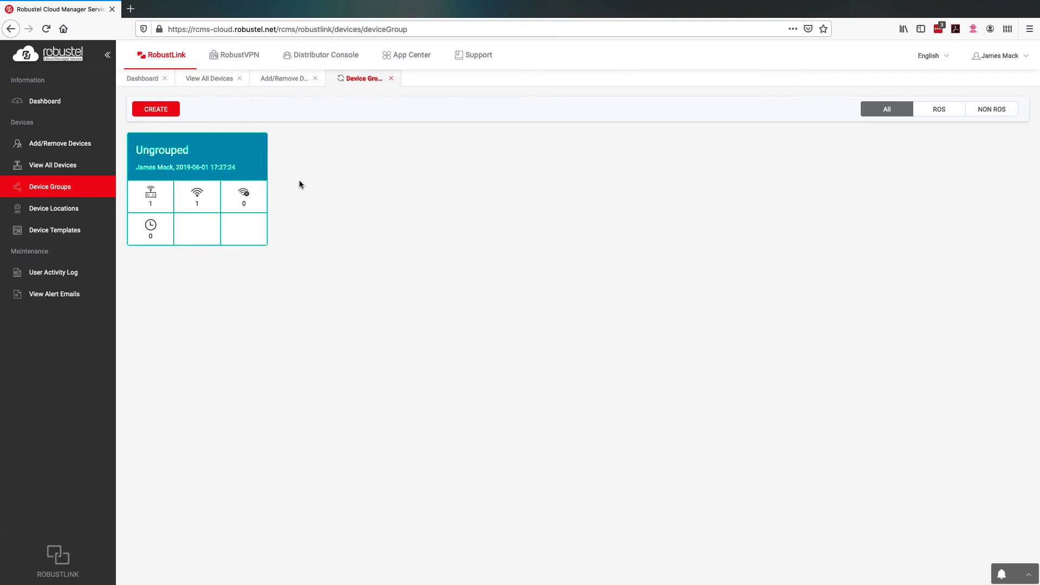
{"action": "left_click", "coordinate": [167, 111]}
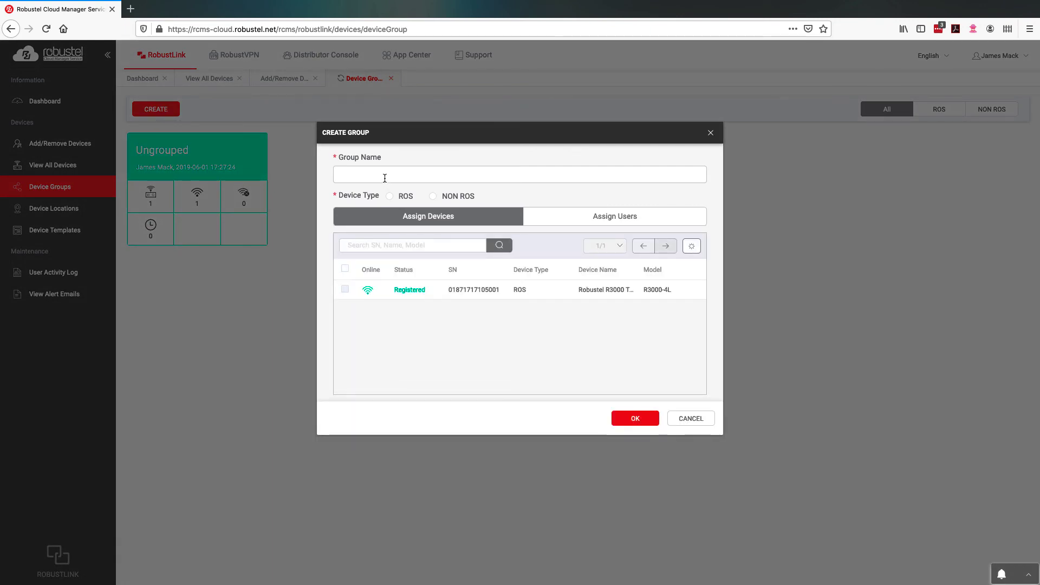
{"action": "type", "text": "James Test Group"}
{"action": "left_click", "coordinate": [390, 197]}
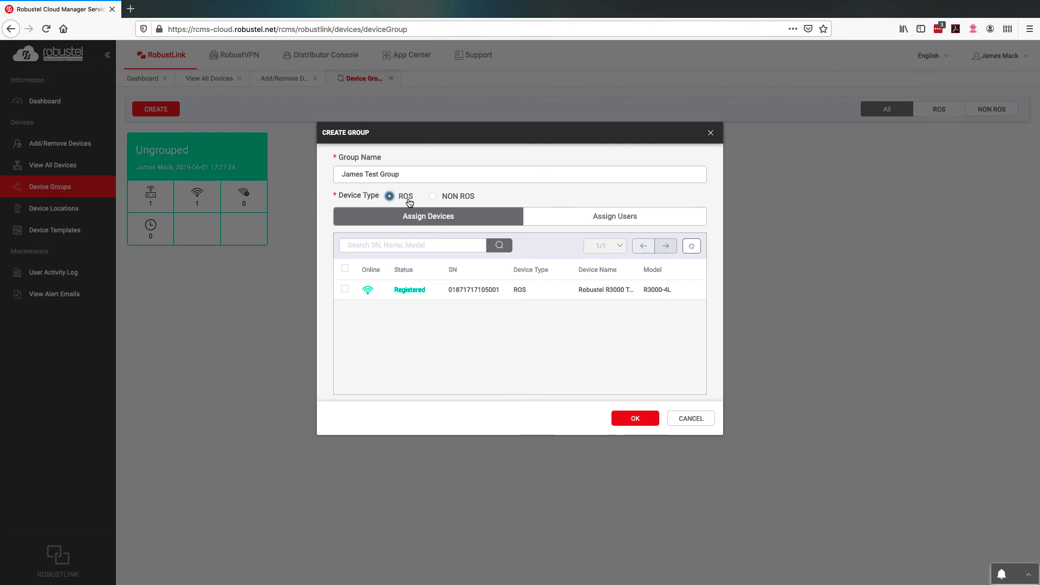
{"action": "left_click", "coordinate": [344, 288]}
{"action": "left_click", "coordinate": [550, 221]}
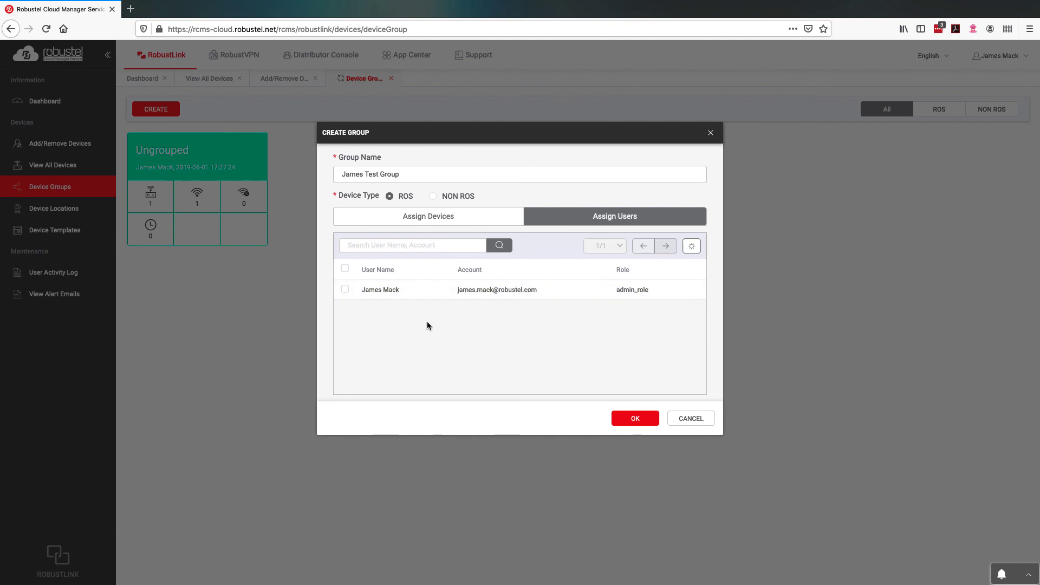
{"action": "left_click", "coordinate": [499, 217]}
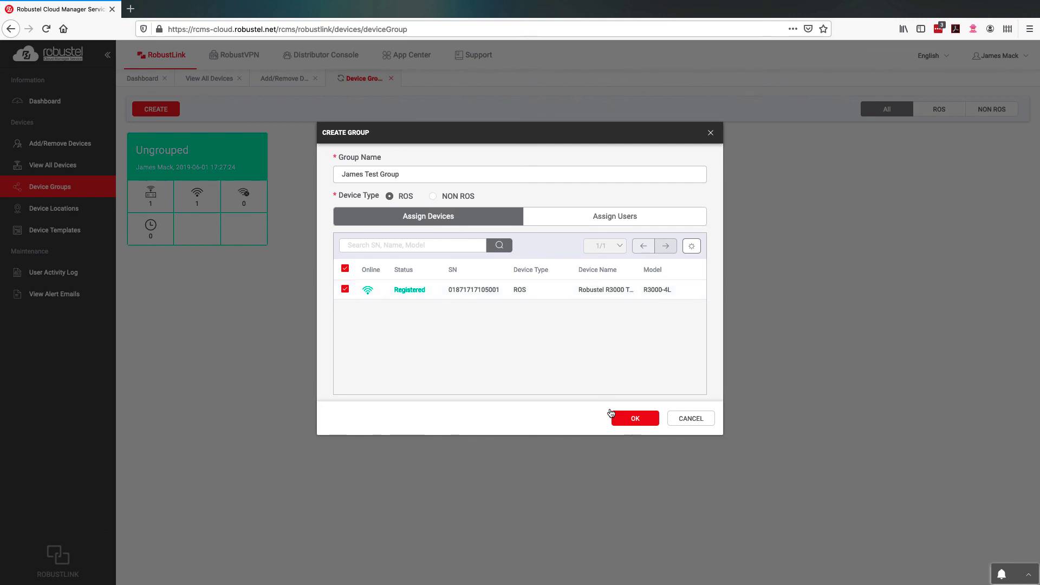
{"action": "left_click", "coordinate": [627, 423]}
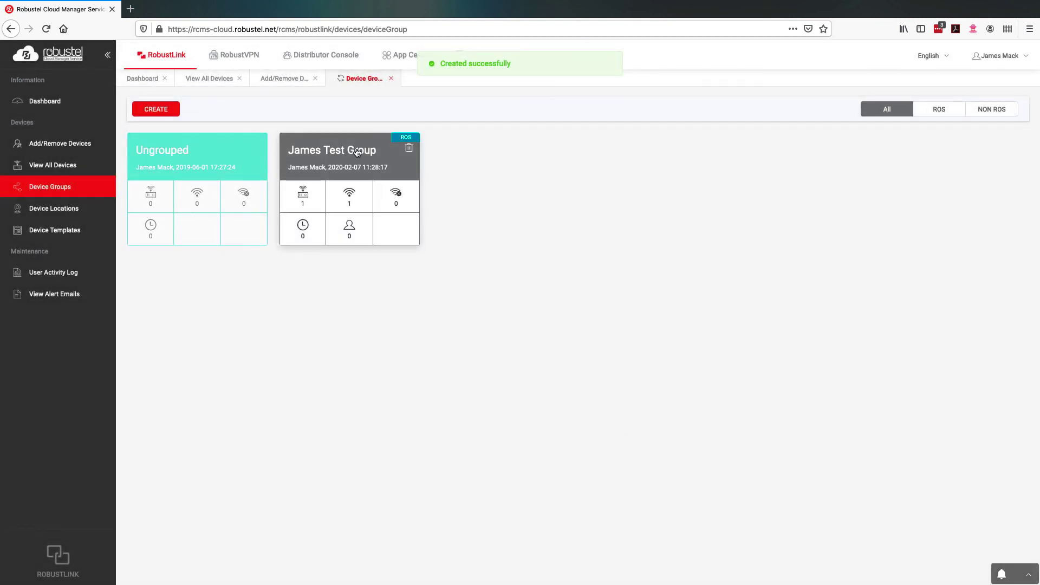
Open the new device group's name for editing and leave the editor
{"action": "left_click", "coordinate": [357, 150]}
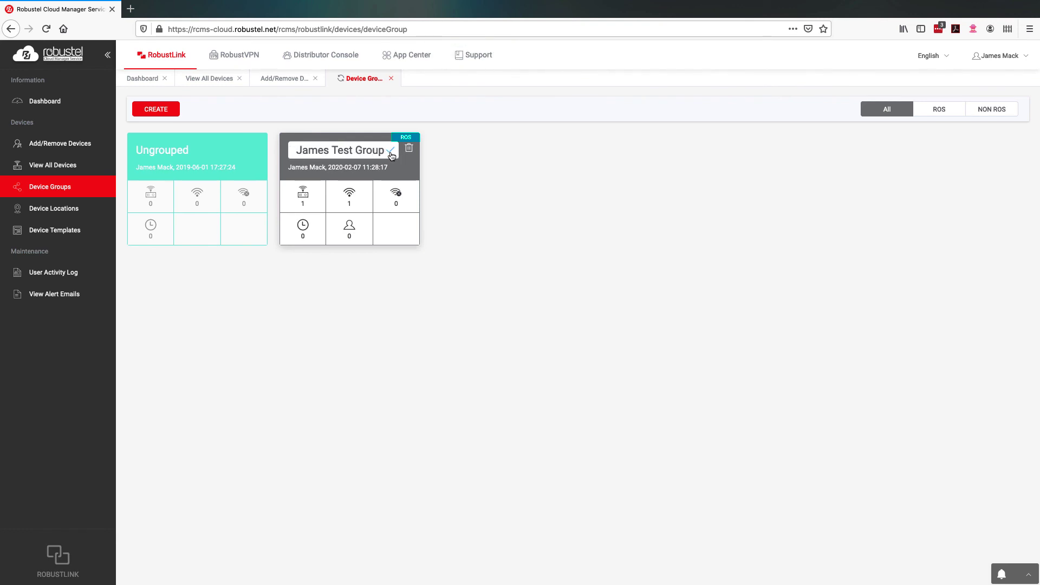
{"action": "left_click", "coordinate": [391, 172]}
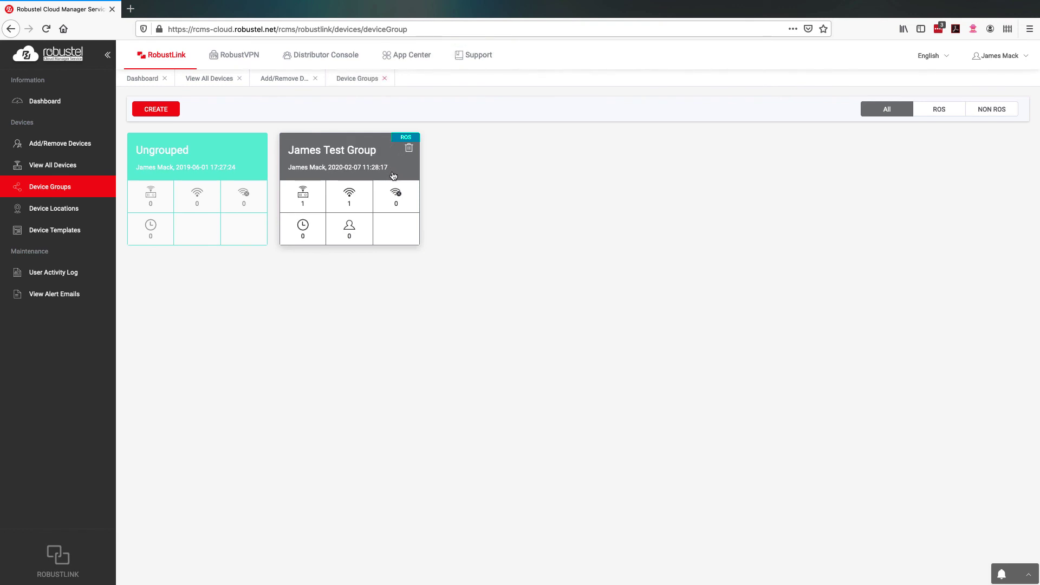
{"action": "left_click", "coordinate": [393, 175]}
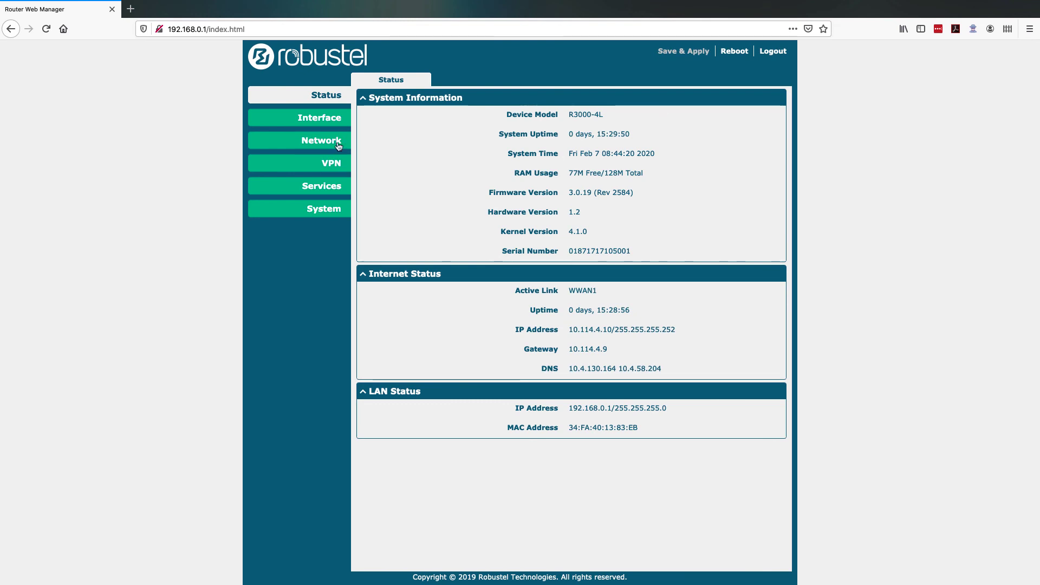
In the Router Web Manager, check the installed rcms app's status and the RCMS service's settings and connection status
{"action": "left_click", "coordinate": [331, 209]}
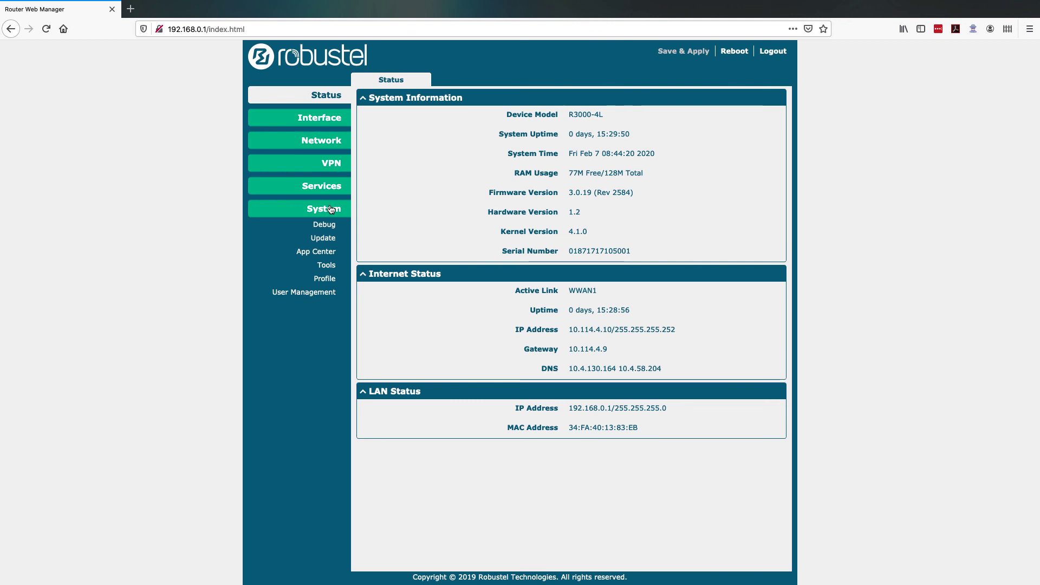
{"action": "left_click", "coordinate": [323, 255]}
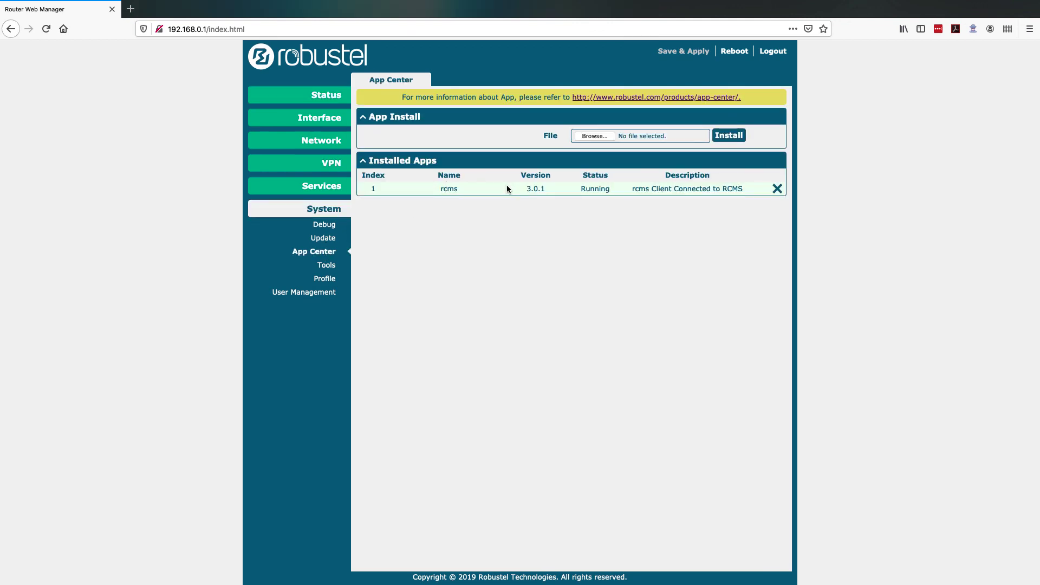
{"action": "double_click", "coordinate": [592, 188]}
{"action": "left_click", "coordinate": [340, 189]}
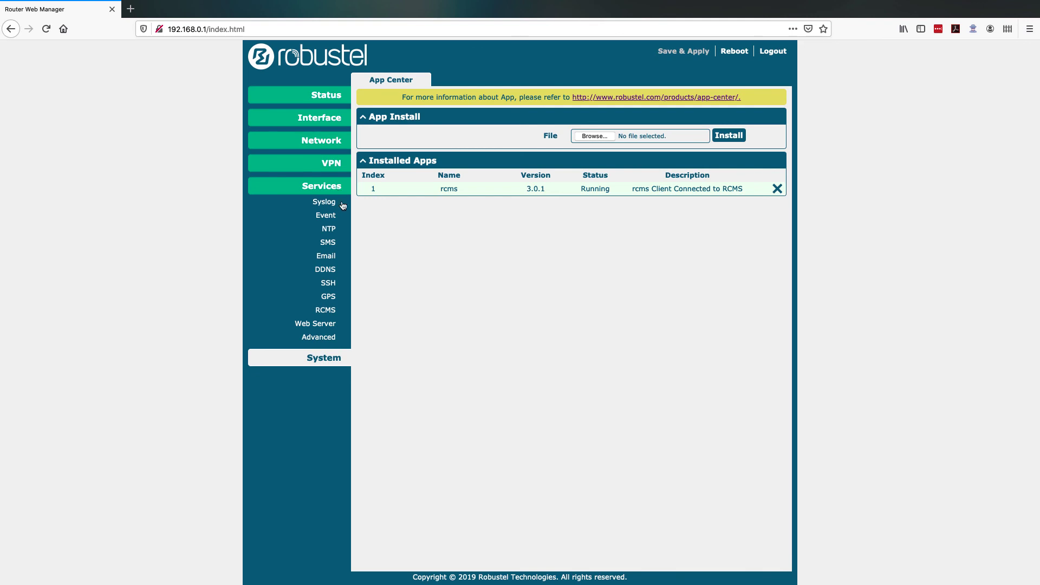
{"action": "left_click", "coordinate": [326, 312]}
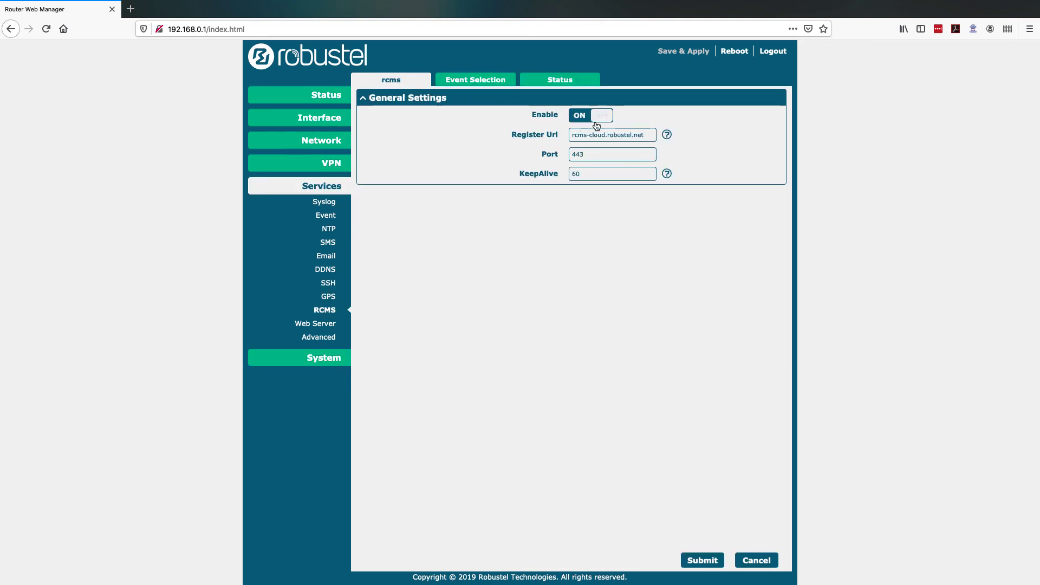
{"action": "left_click", "coordinate": [556, 83]}
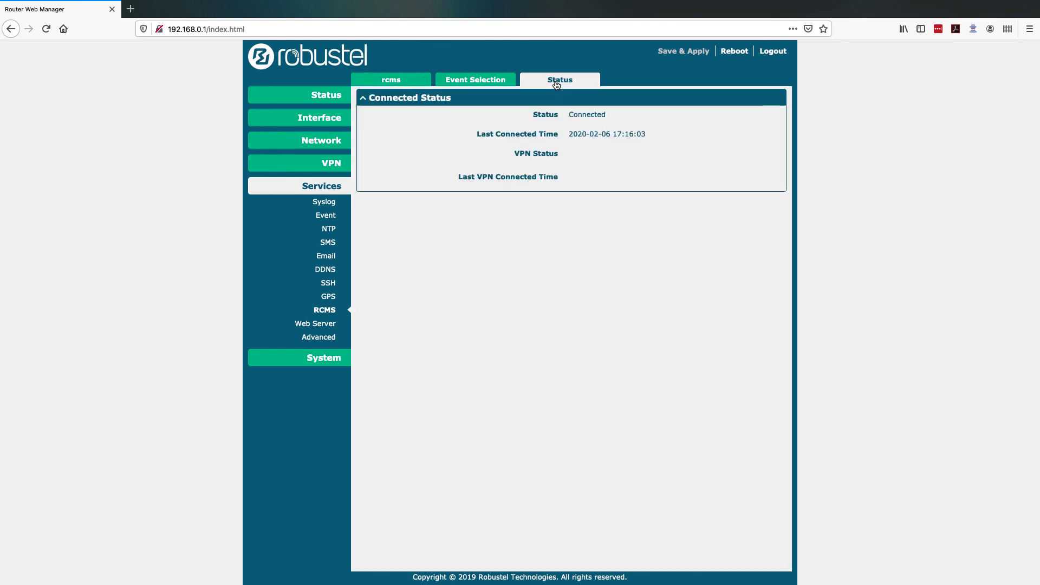